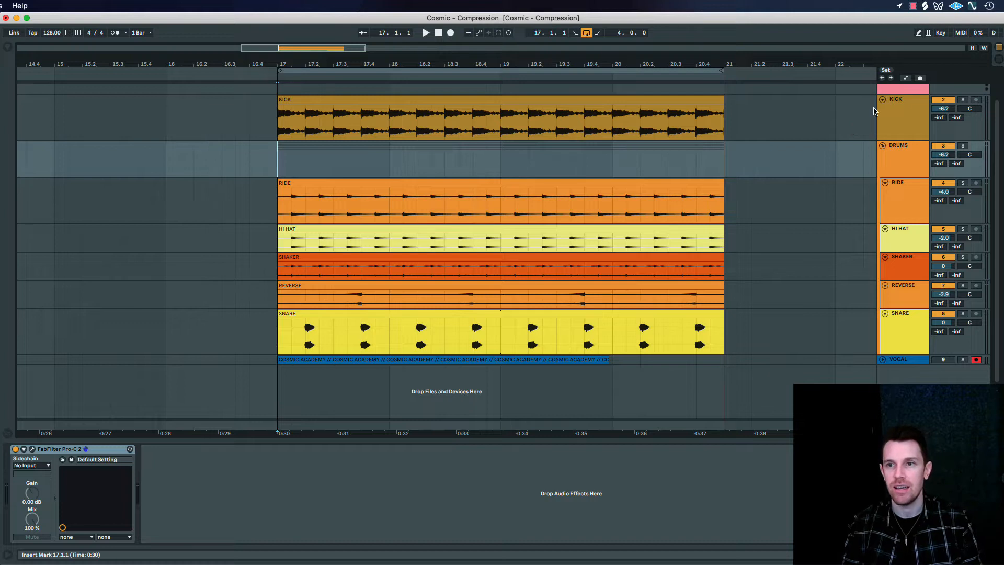
View the device chains of the DRUMS group, VOCAL and SNARE tracks to see which ones carry a compressor
click(901, 123)
click(899, 161)
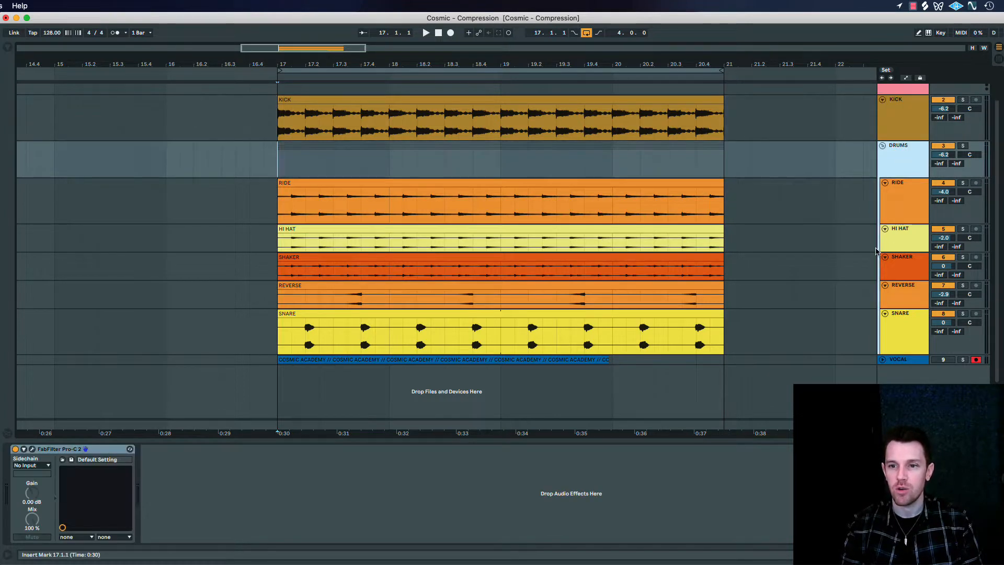
click(900, 359)
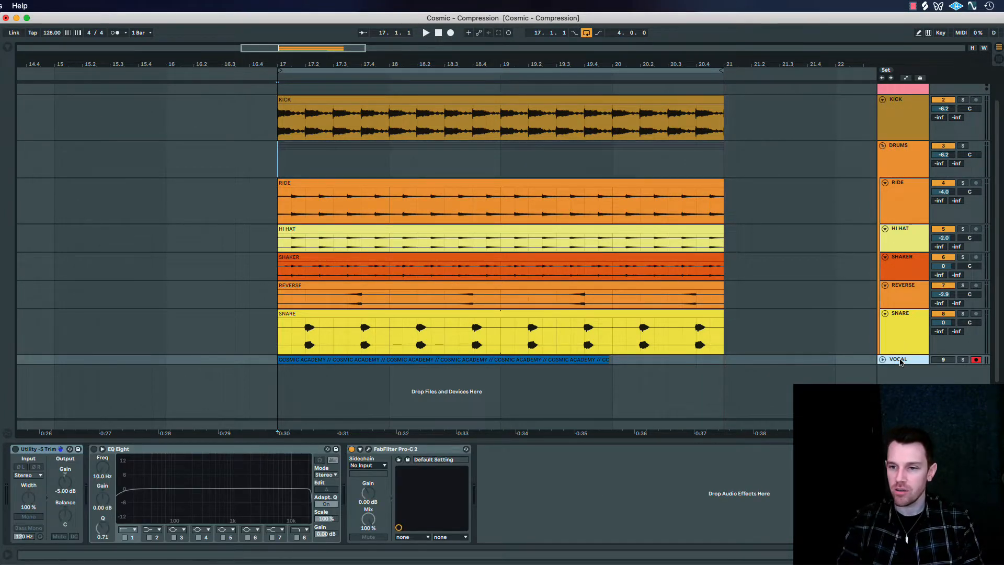
click(899, 168)
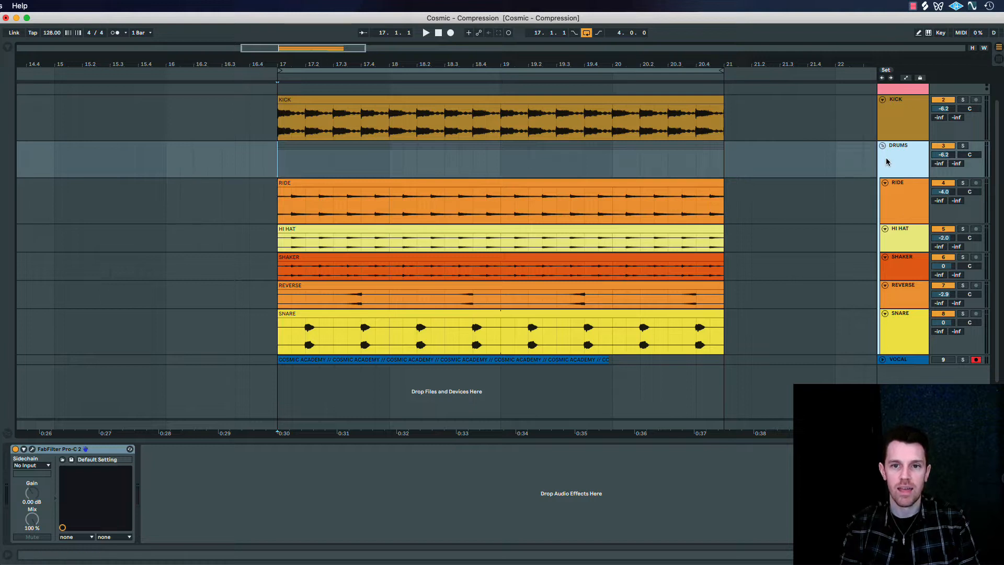
click(914, 342)
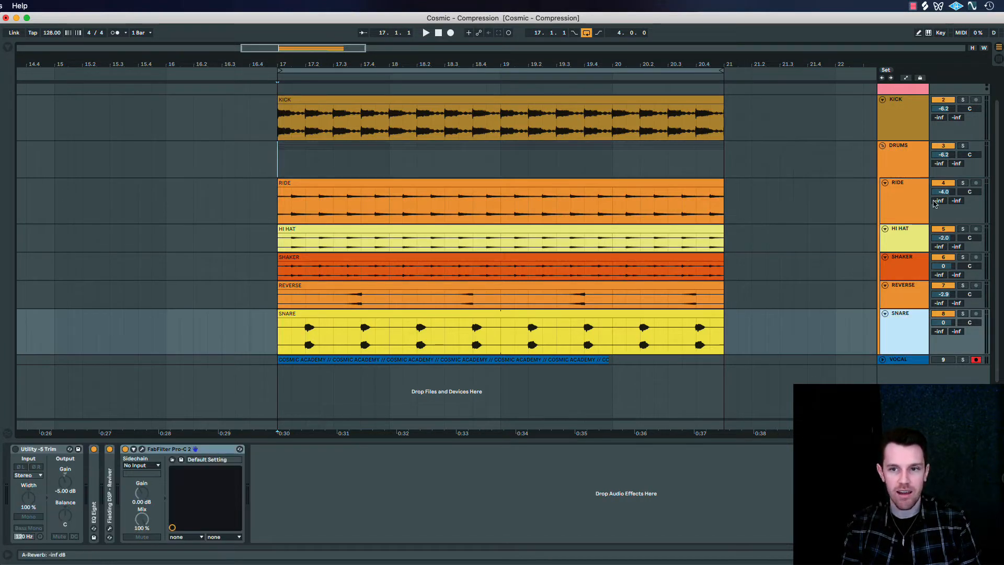
click(895, 165)
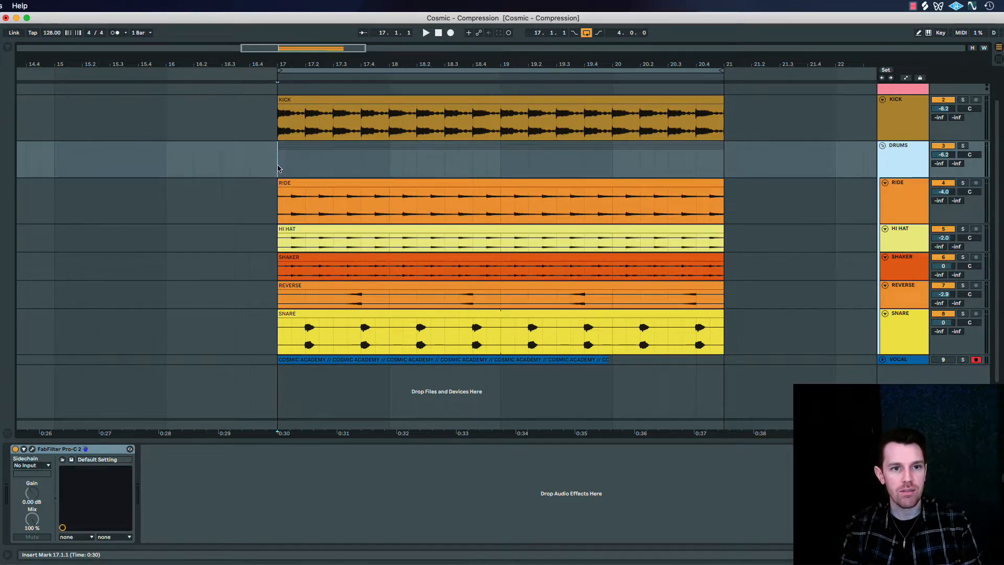
Play the loop from bar 17 and compare the drums with the DRUMS group compressor bypassed and enabled
drag(278, 168, 720, 168)
click(697, 168)
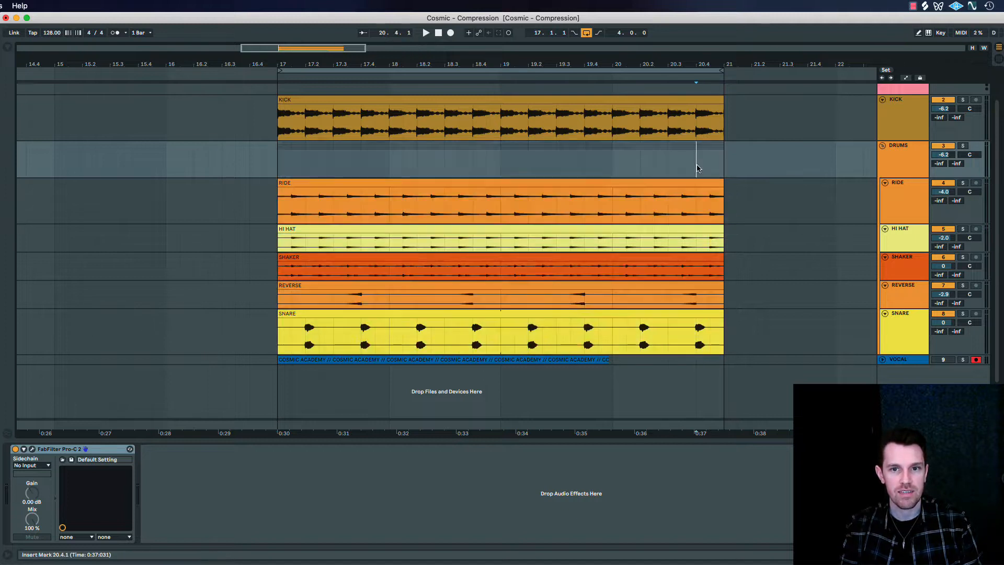
click(277, 162)
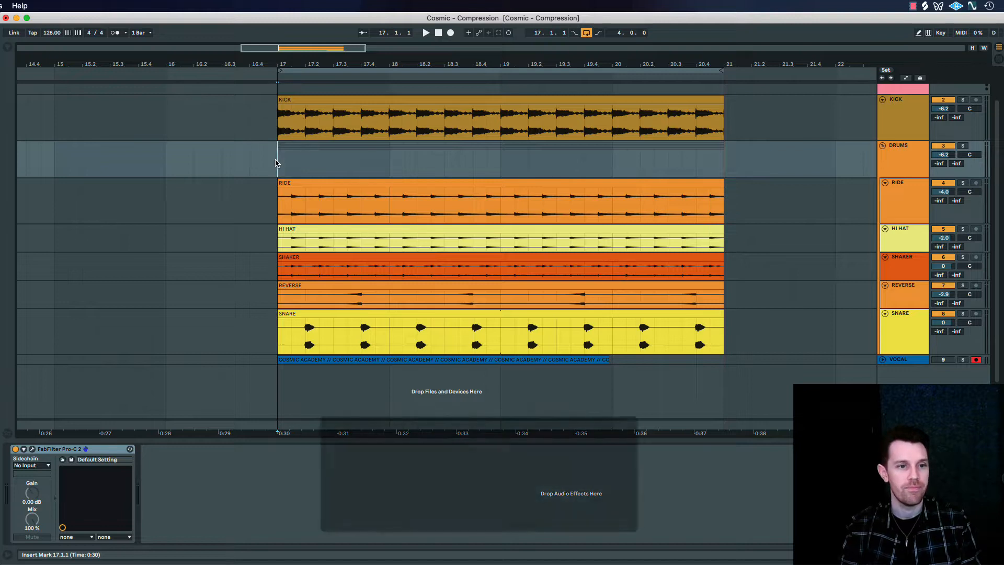
key(space)
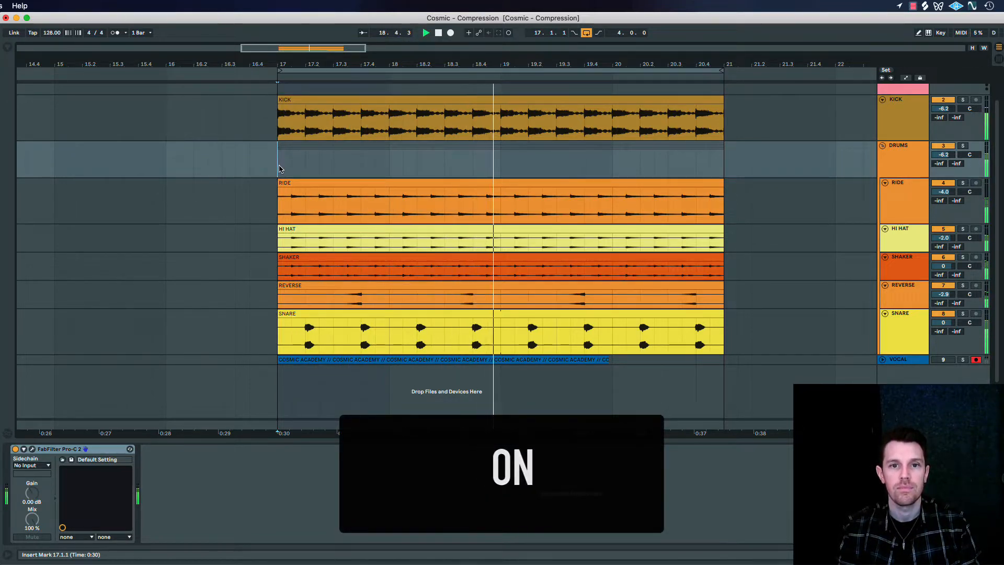
key(0)
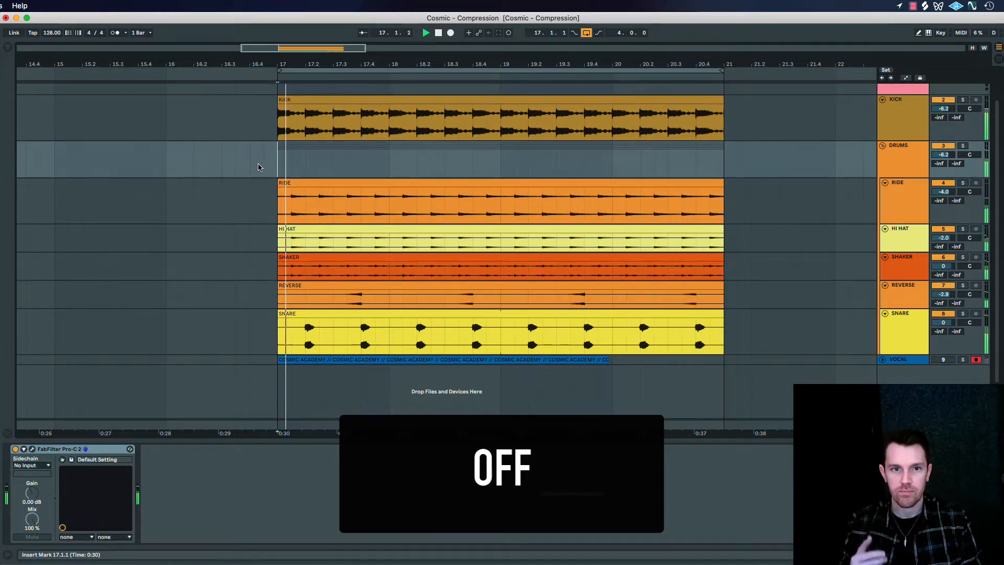
key(0)
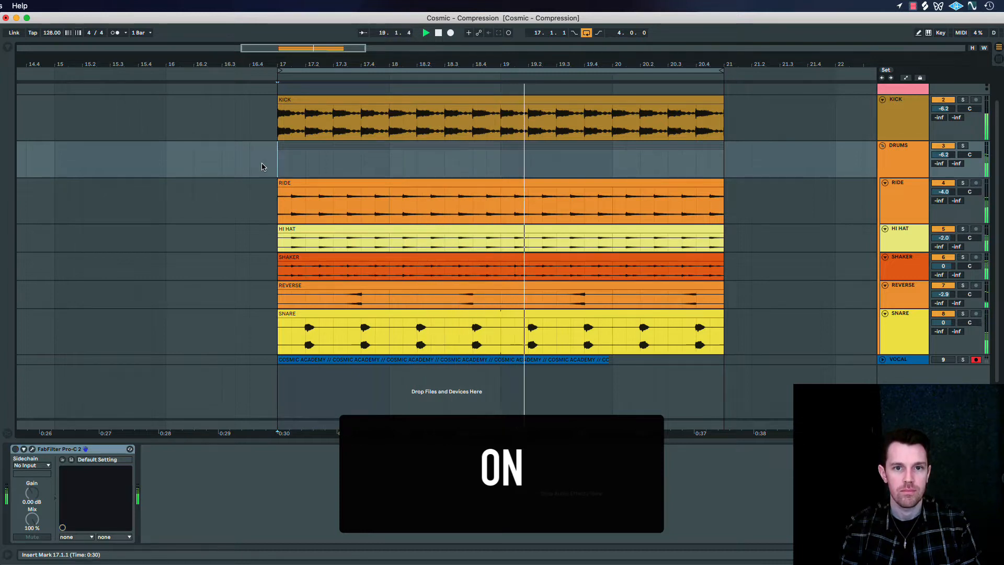
key(0)
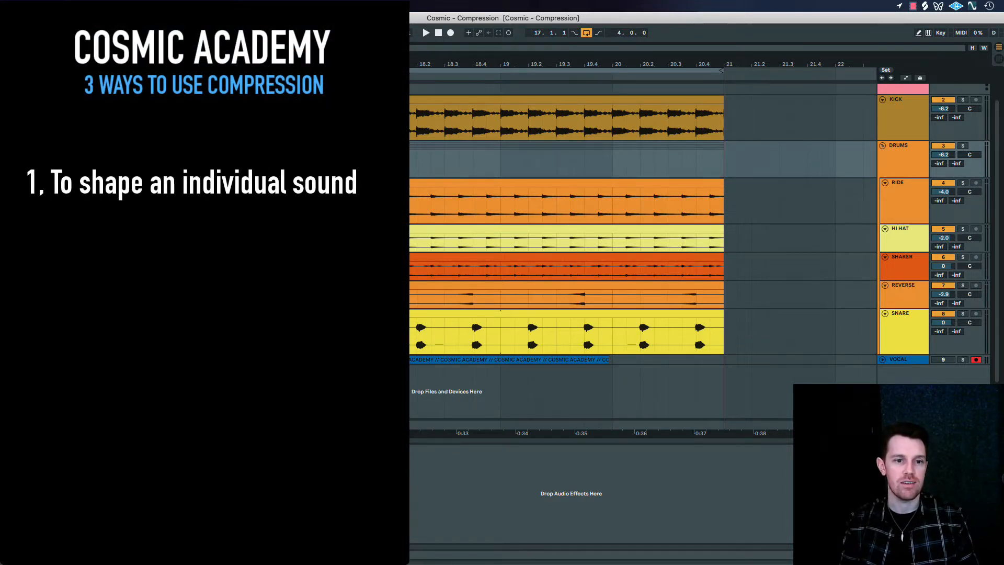
Play the SNARE track while bypassing and re-enabling its FabFilter Pro-C 2 to compare the sound
click(892, 325)
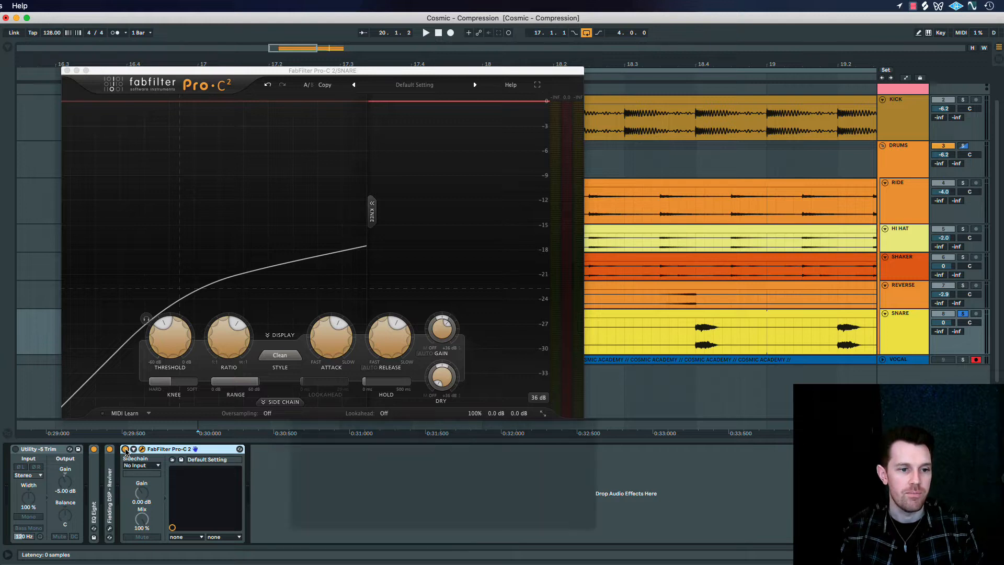
key(space)
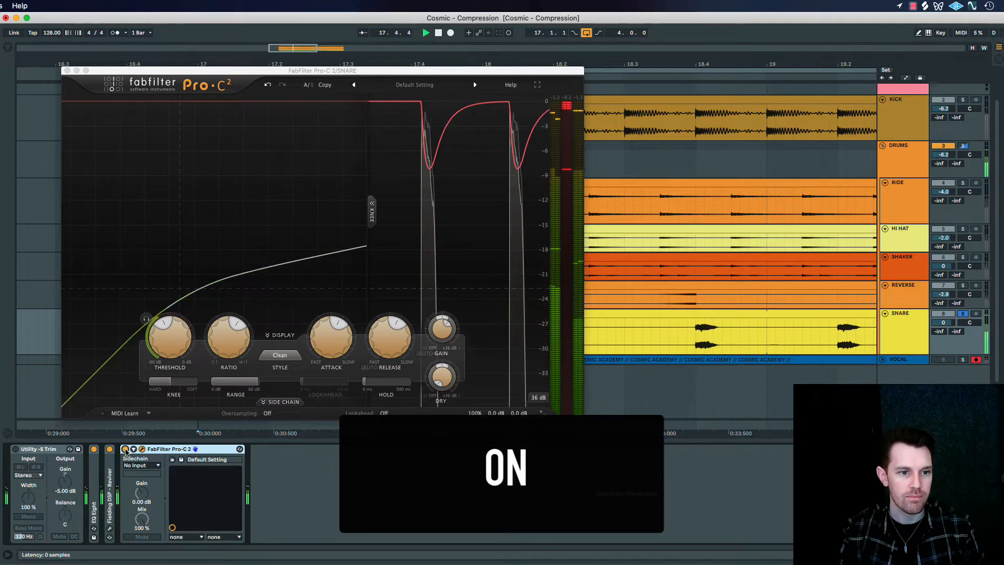
click(125, 449)
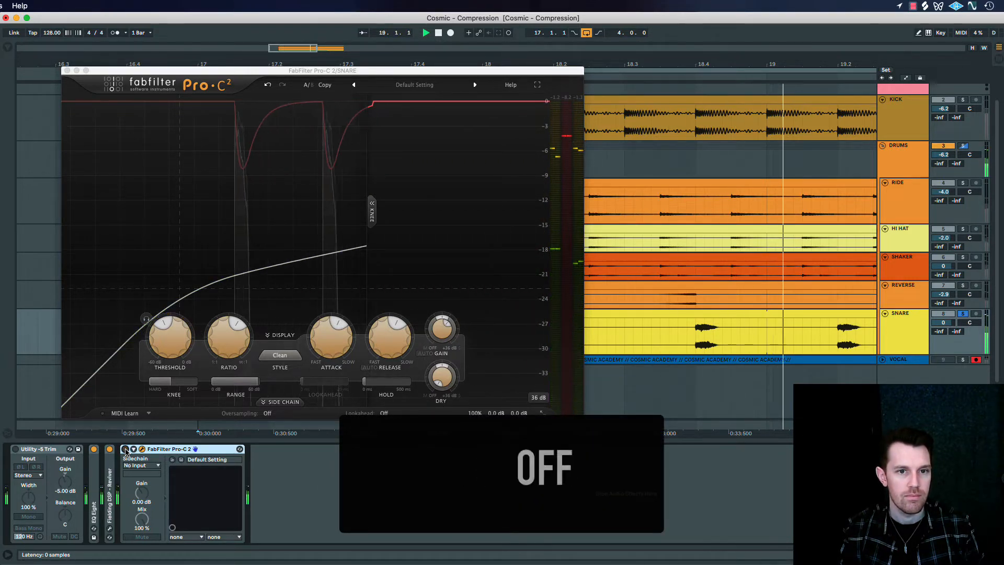
click(125, 449)
click(126, 449)
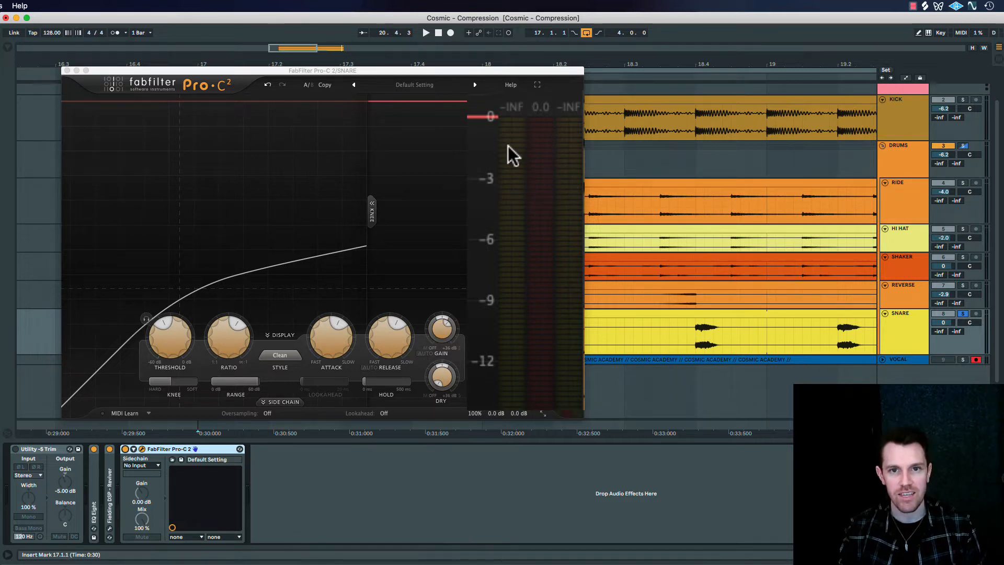
Play the snare and check the compressor's input, gain reduction and output meters along with its wet gain
key(space)
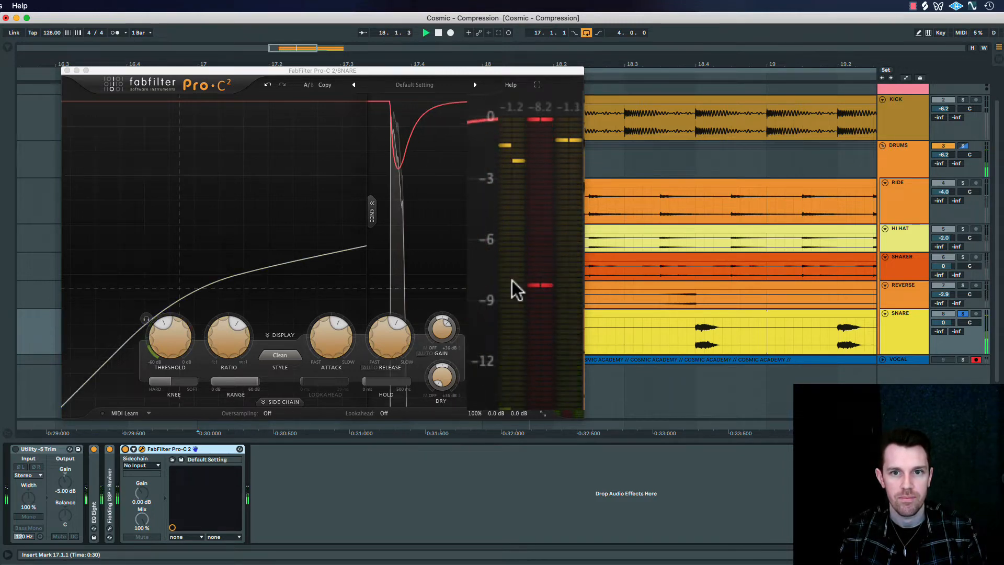
mouse_move(444, 337)
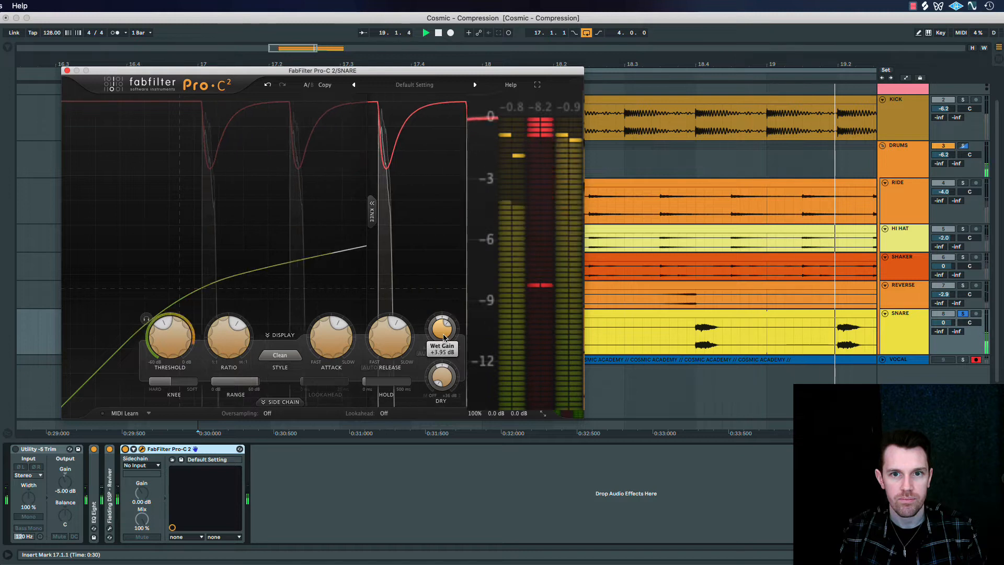
key(space)
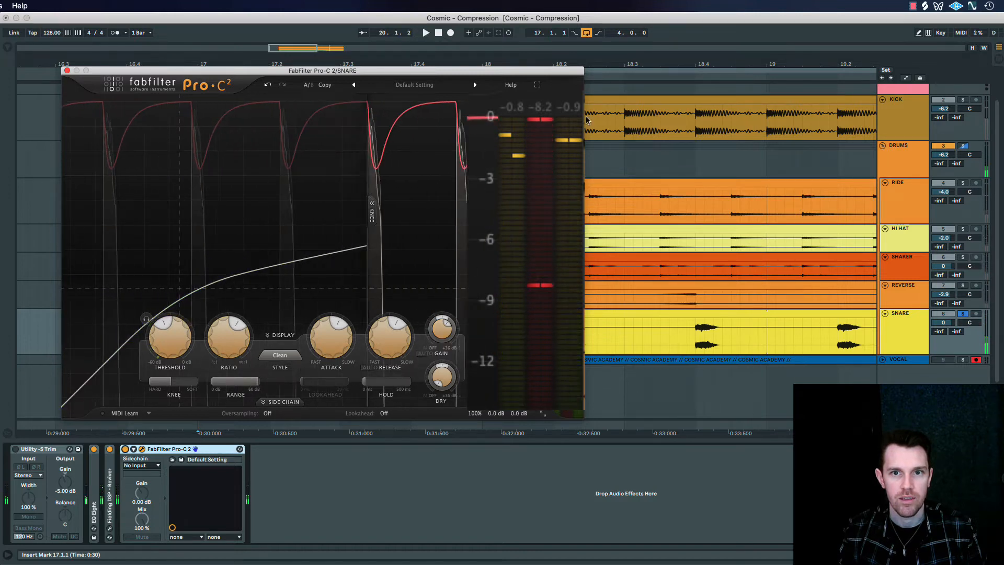
Set the snare compressor's wet gain to 0 dB and play the loop to compare input and output levels
double_click(443, 330)
text(0)
key(Return)
key(space)
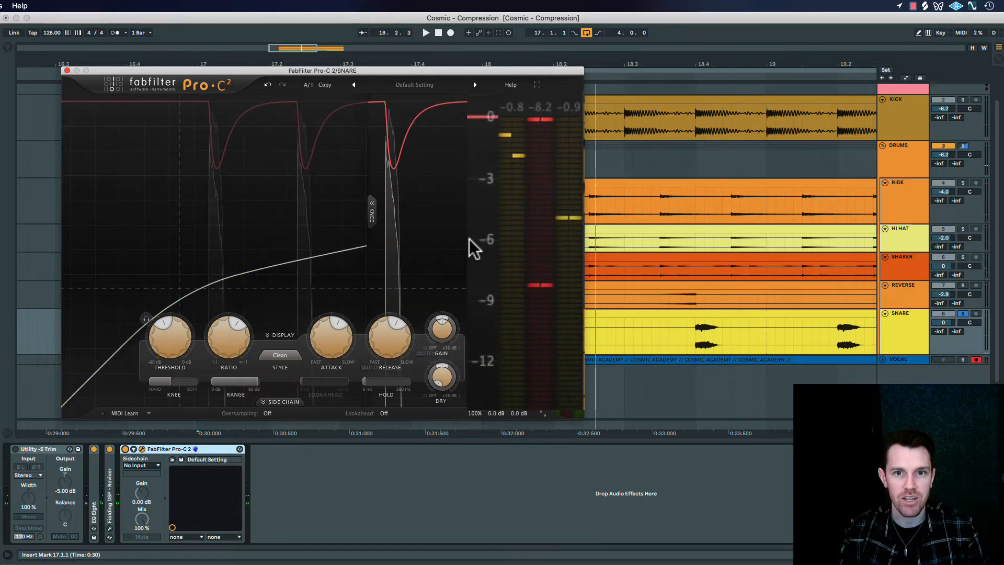
key(space)
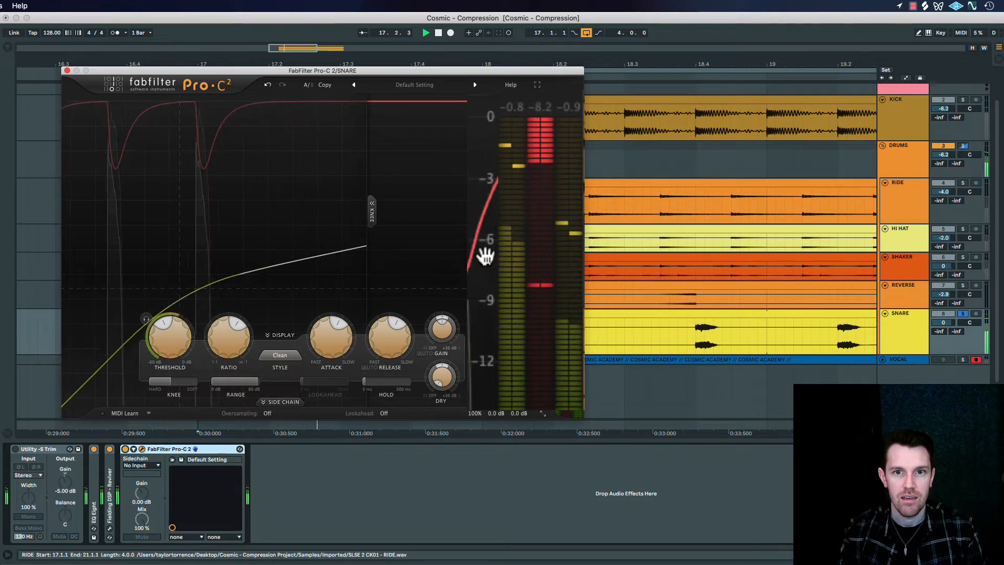
key(space)
Raise the snare compressor's wet gain above 0 dB to make up for the level lost to compression
mouse_move(447, 332)
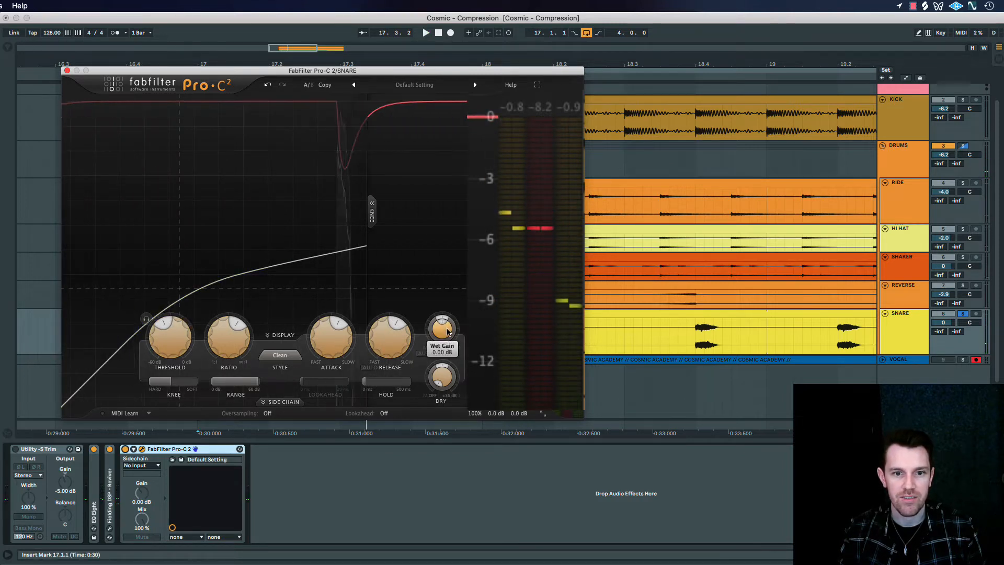
drag(447, 332, 447, 320)
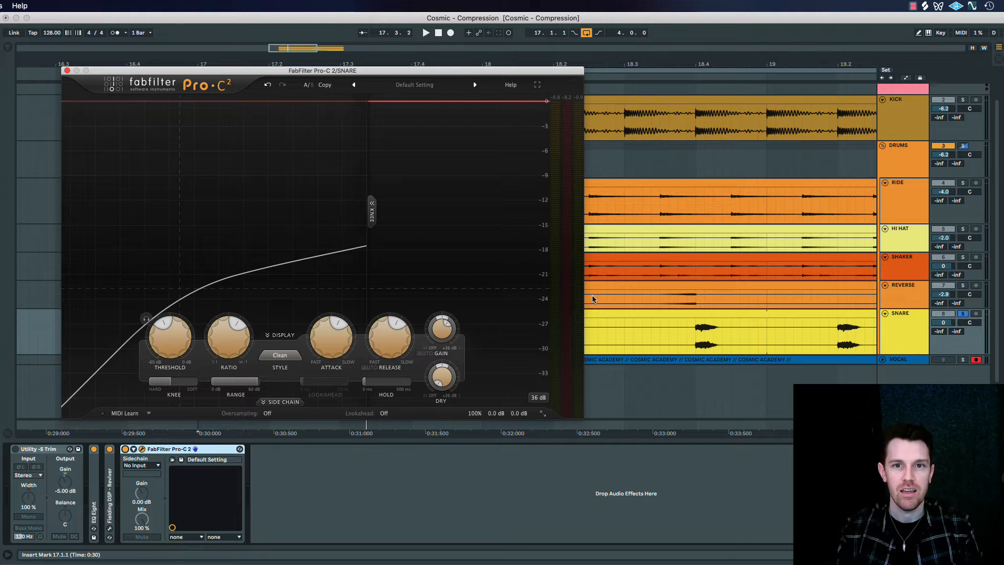
Lower the snare compressor's threshold to its minimum, raise the ratio to 100:1, and play the over-compressed snare
mouse_move(180, 338)
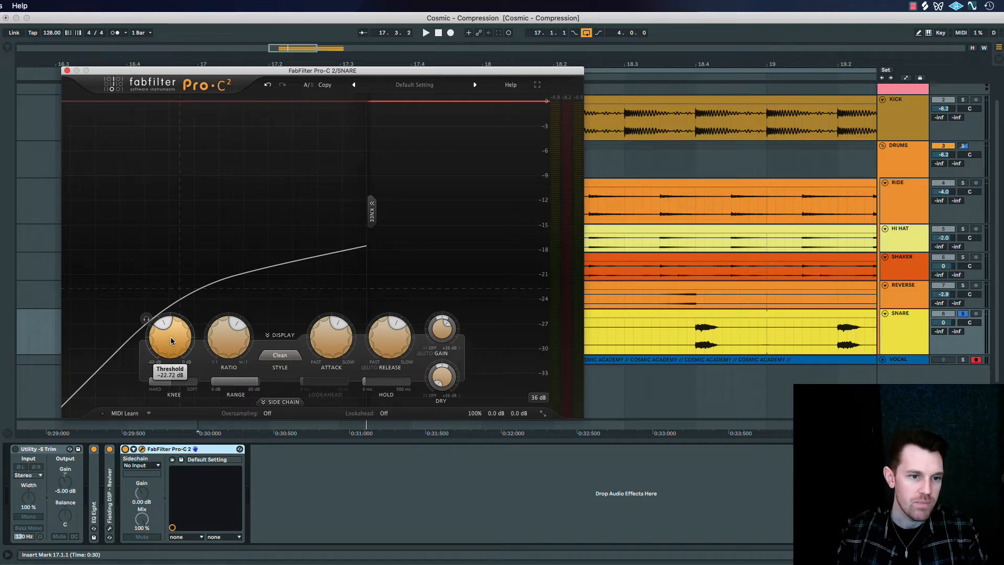
drag(171, 340, 170, 379)
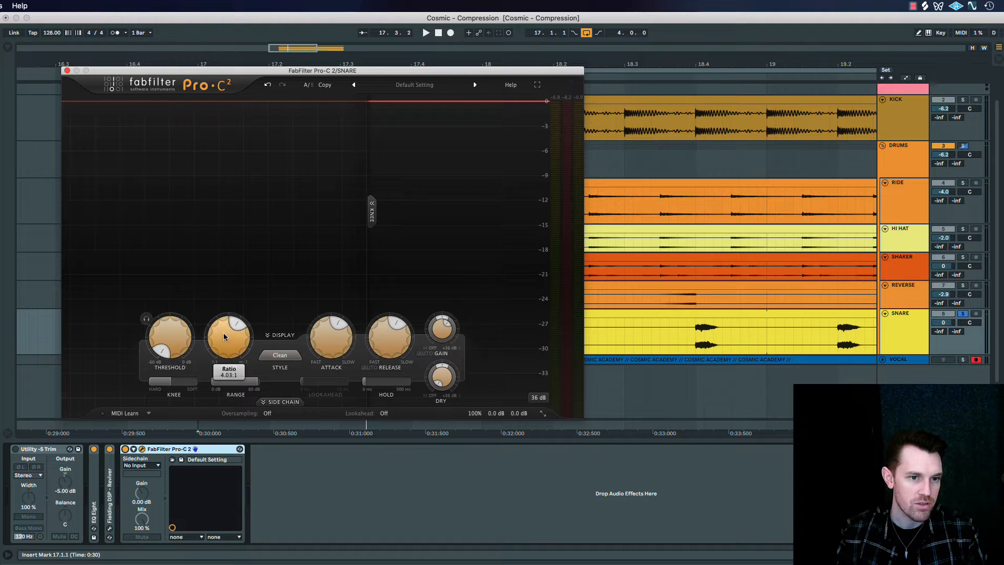
drag(228, 347, 239, 262)
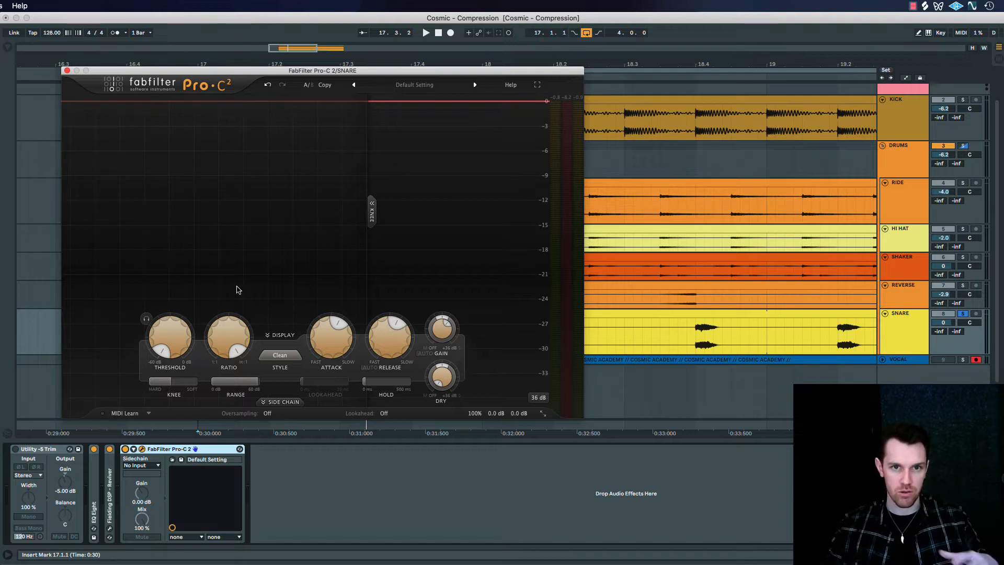
key(space)
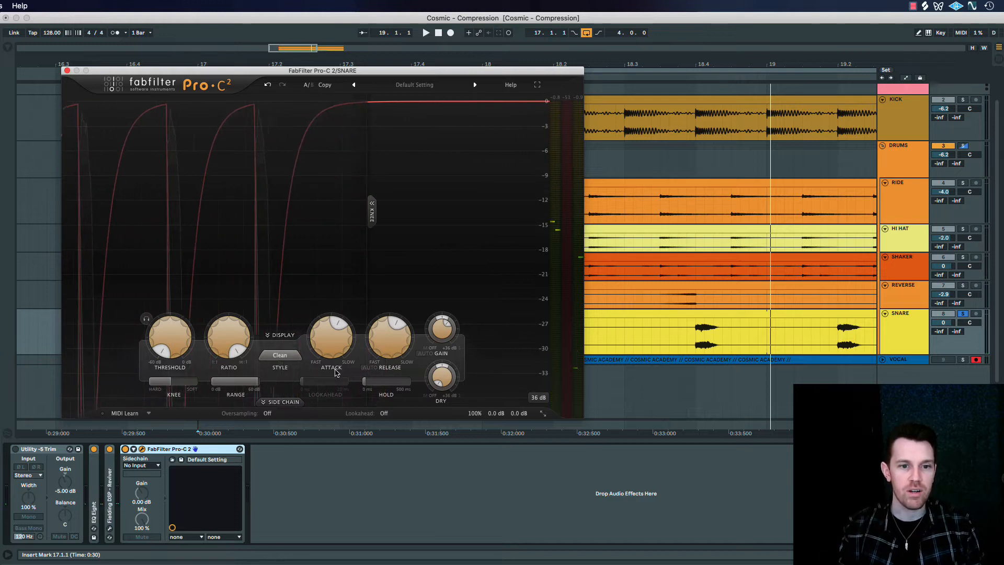
With the snare playing, raise the compressor's threshold to about -28 dB and reduce its ratio to a moderate setting
mouse_move(333, 338)
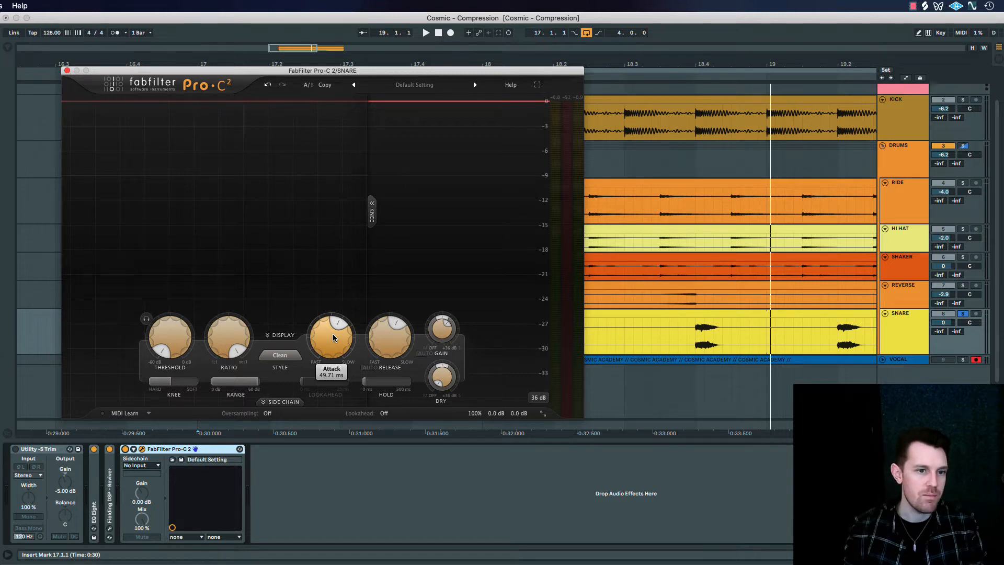
mouse_move(176, 348)
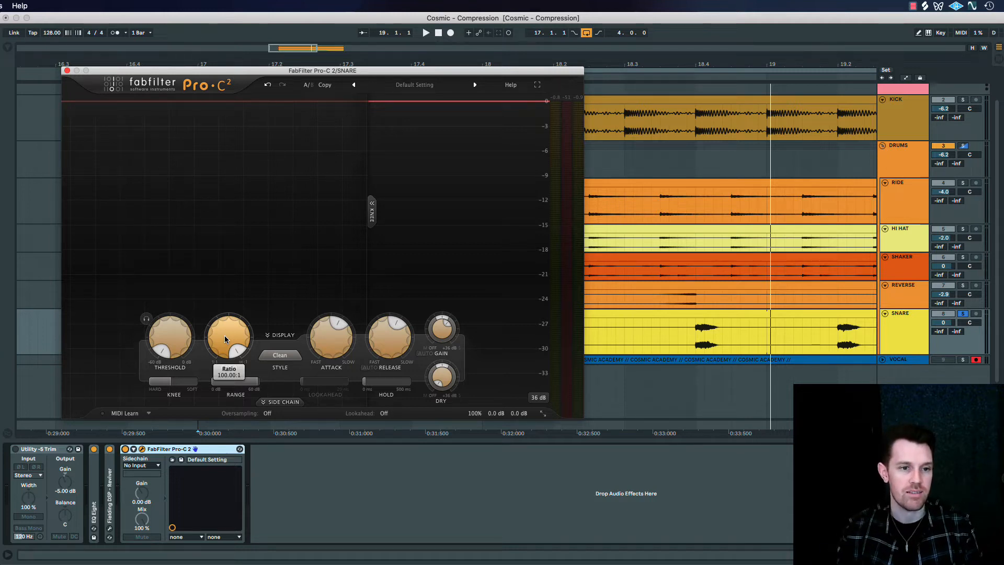
key(space)
drag(180, 337, 195, 224)
drag(226, 322, 218, 446)
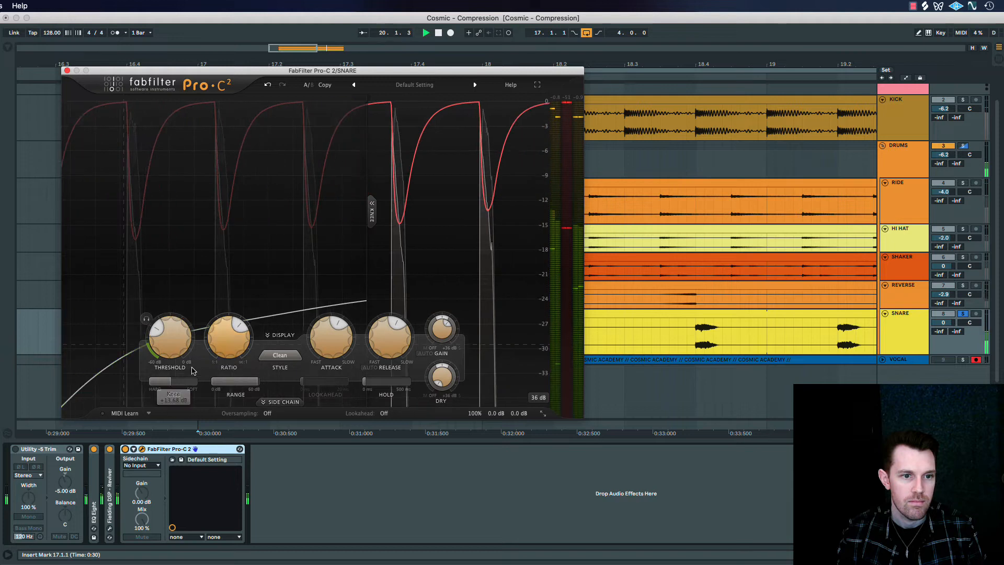
drag(169, 352, 169, 336)
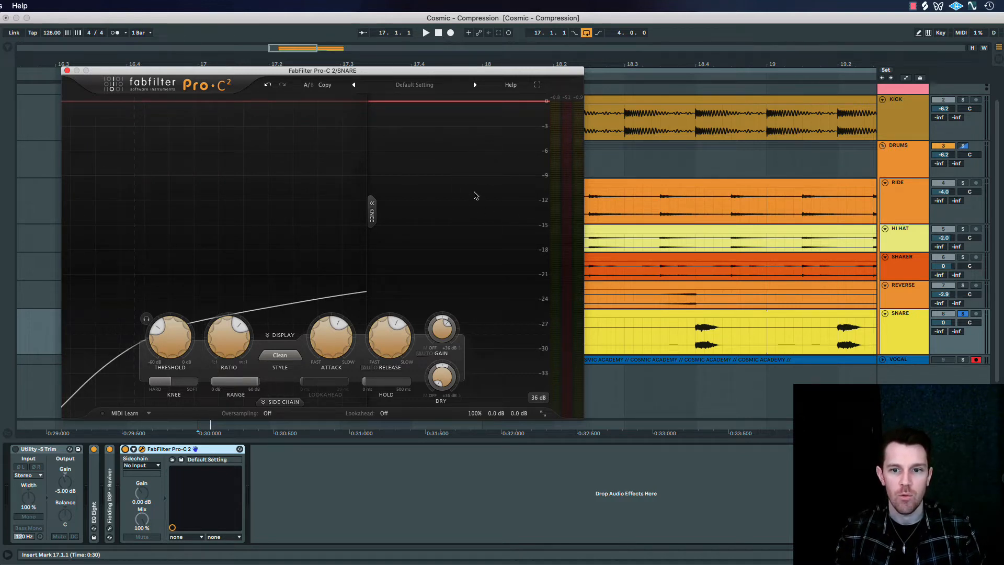
Play the snare and examine the gain reduction curve and meters at the new compressor settings
key(space)
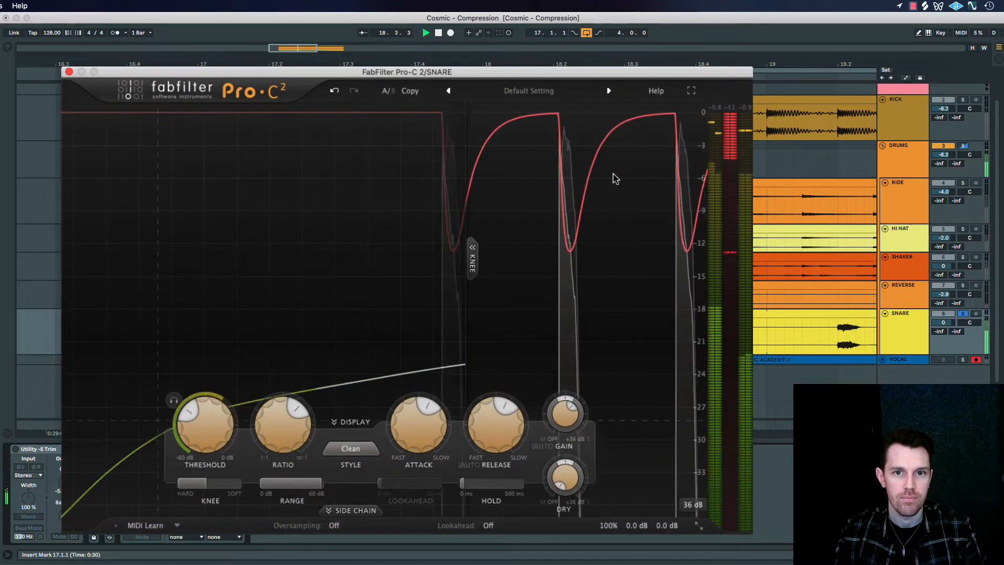
key(space)
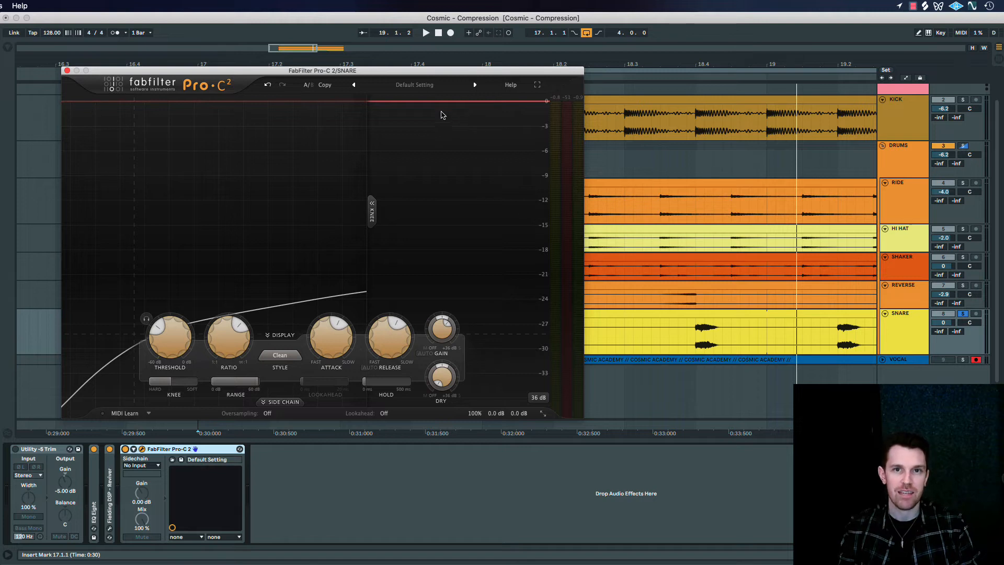
Play the snare and compare it with the compressor switched on and off, leaving it enabled with playback stopped
mouse_move(187, 347)
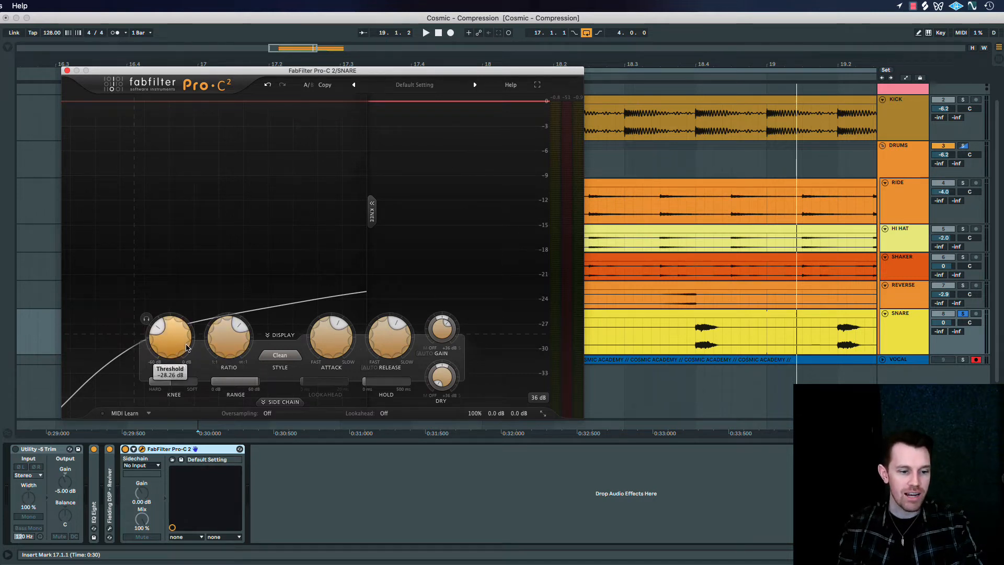
mouse_move(216, 341)
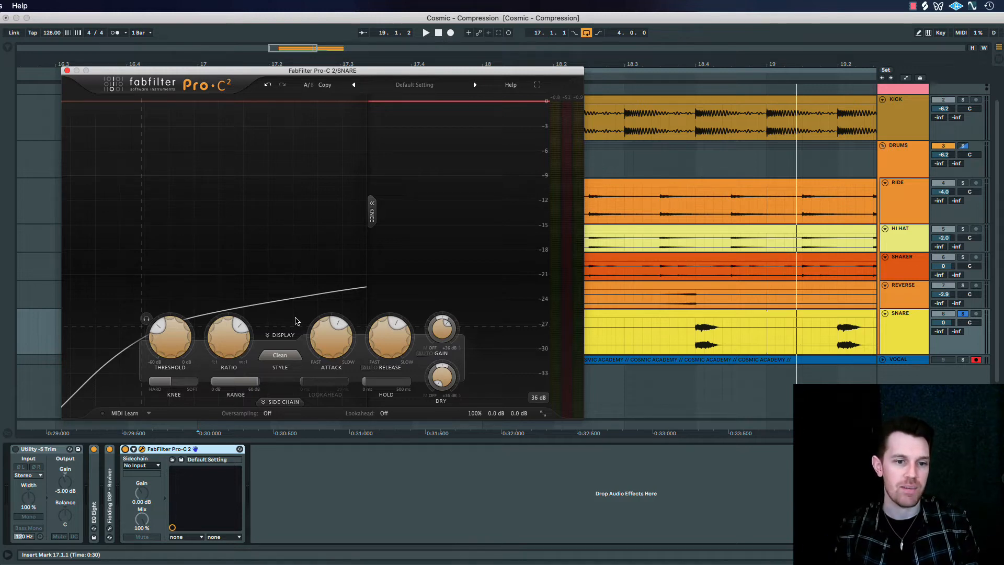
key(space)
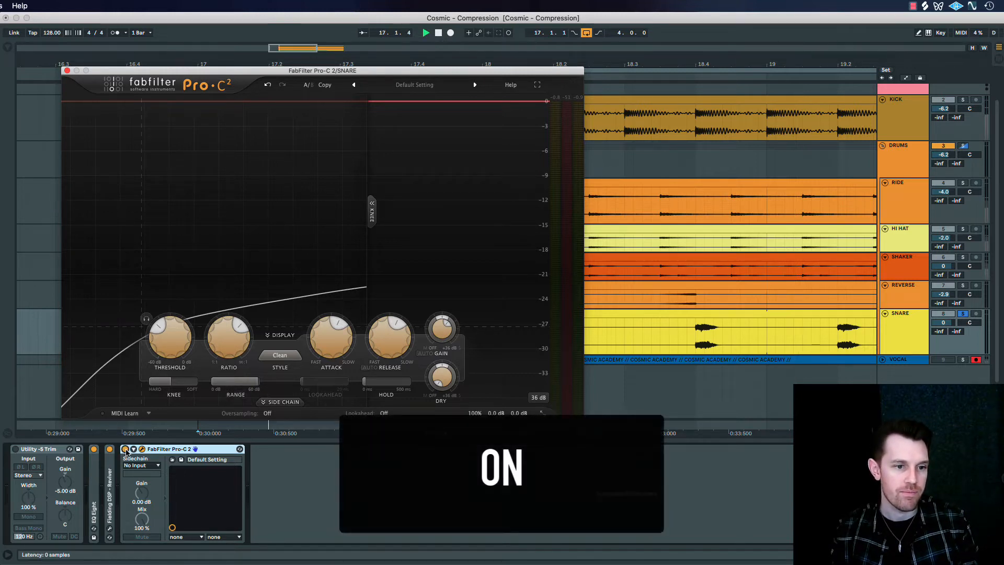
click(125, 450)
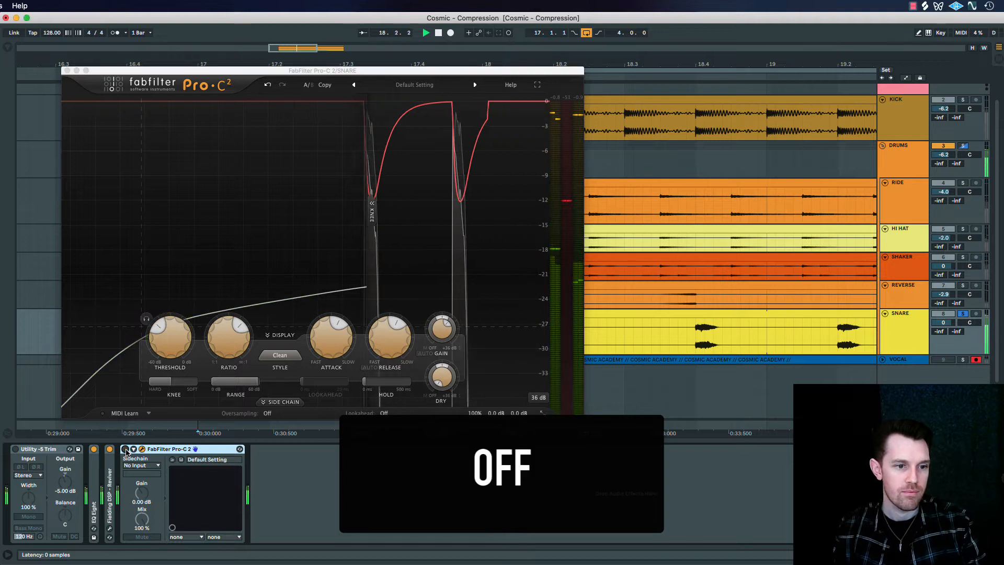
click(125, 450)
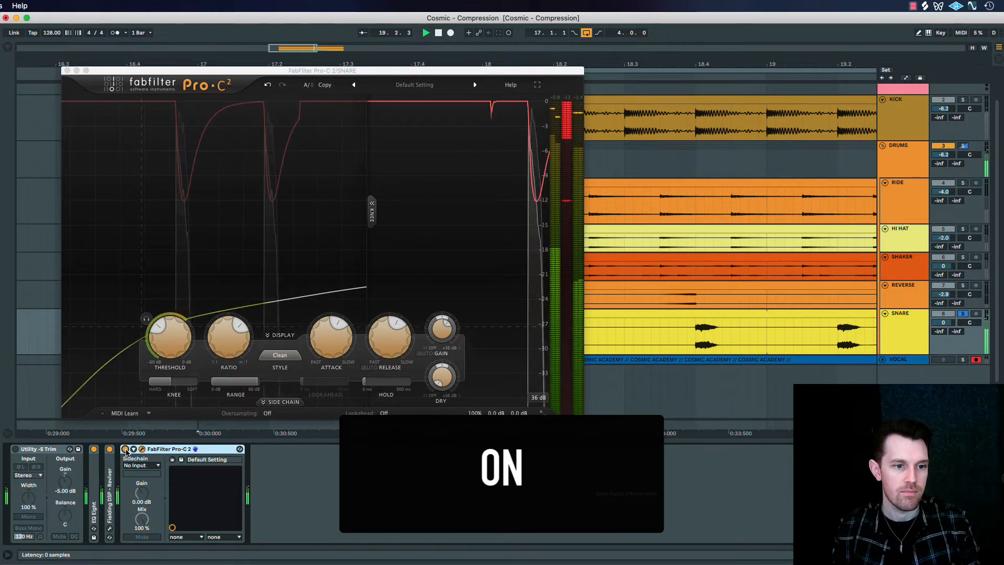
click(125, 449)
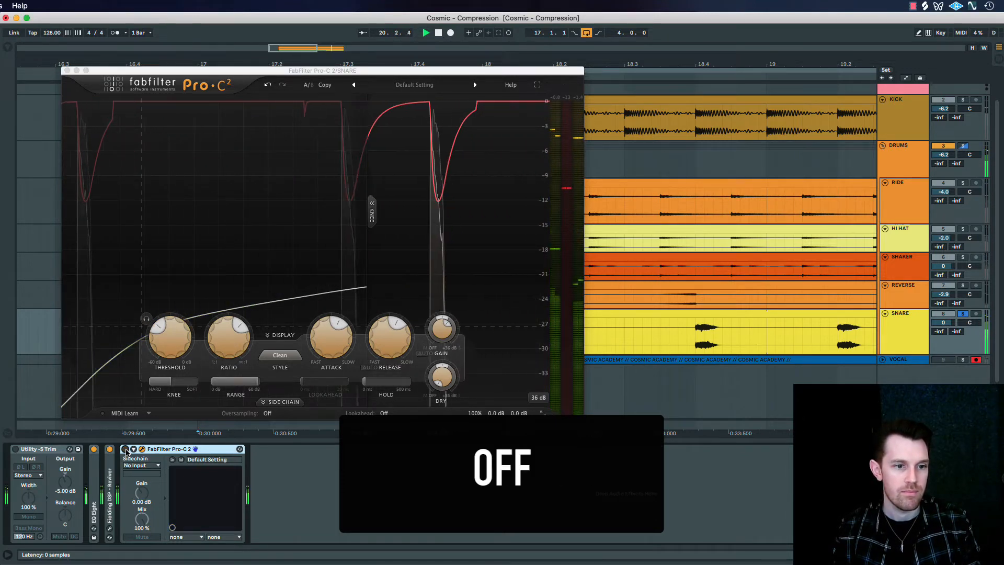
key(space)
click(126, 449)
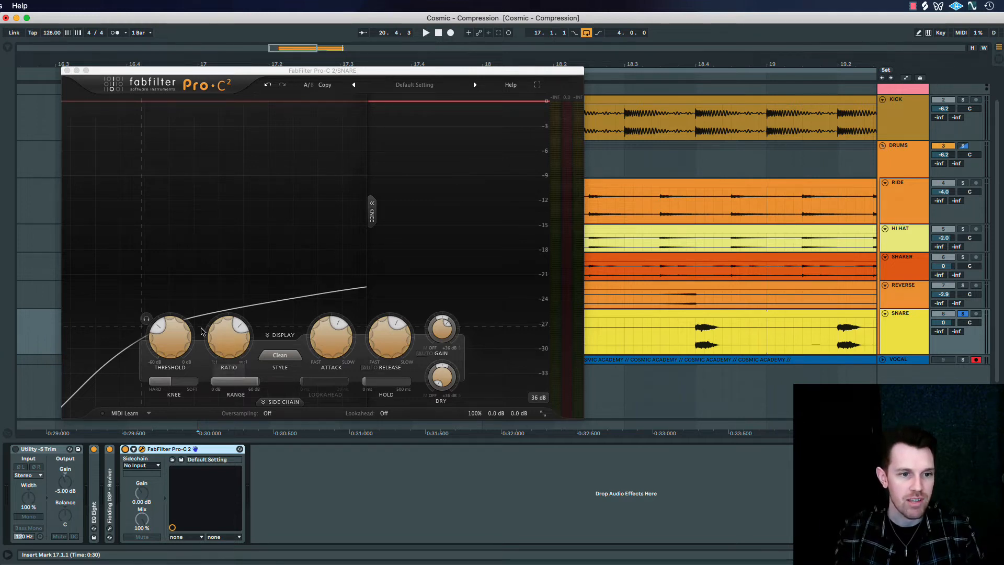
Raise the snare compressor's threshold slightly and close its plug-in window
mouse_move(170, 340)
mouse_down()
mouse_move(214, 346)
mouse_move(181, 343)
mouse_up()
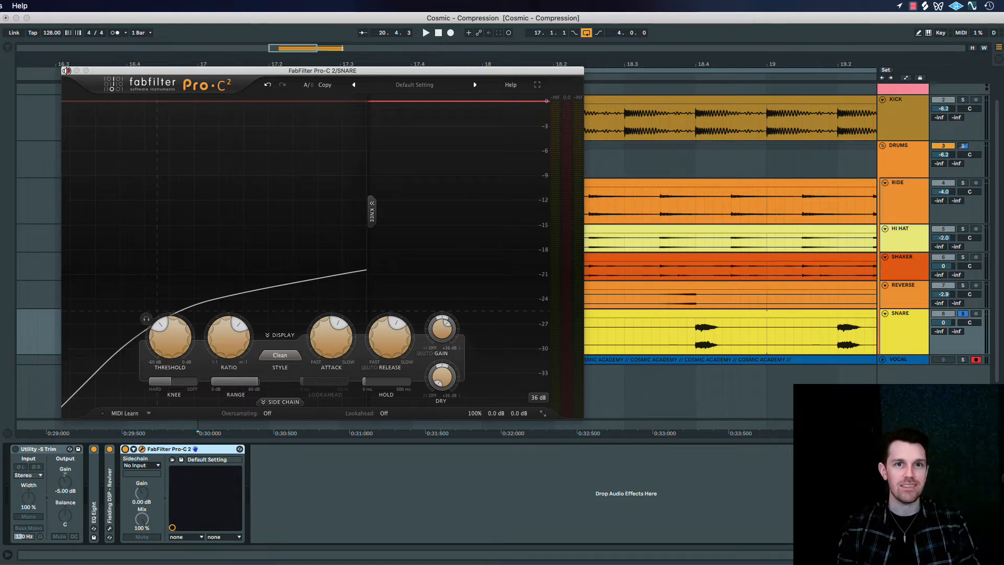
click(66, 71)
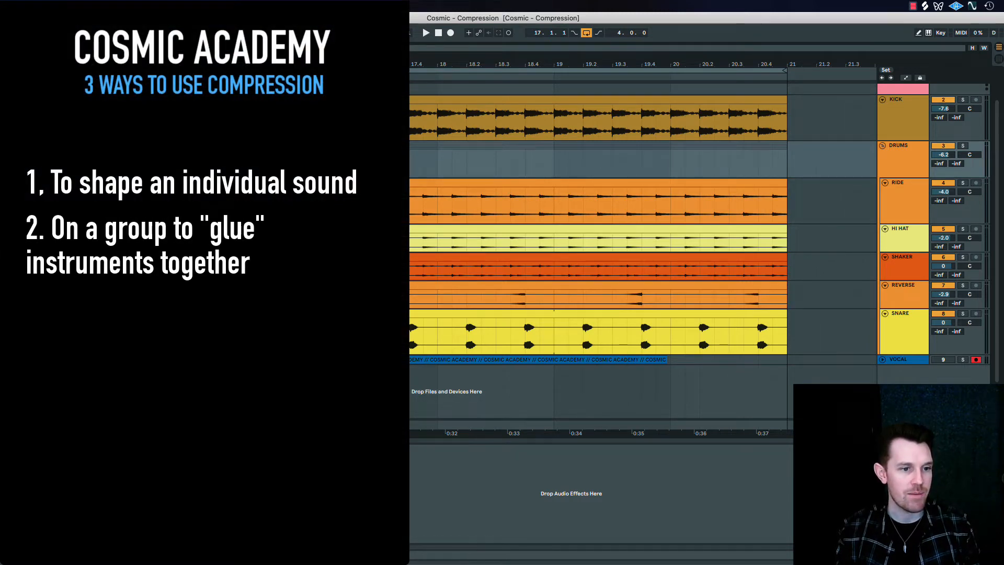
Show the compressor on the DRUMS group and play the loop, switching the compressor on and off to compare
key(super+alt+p)
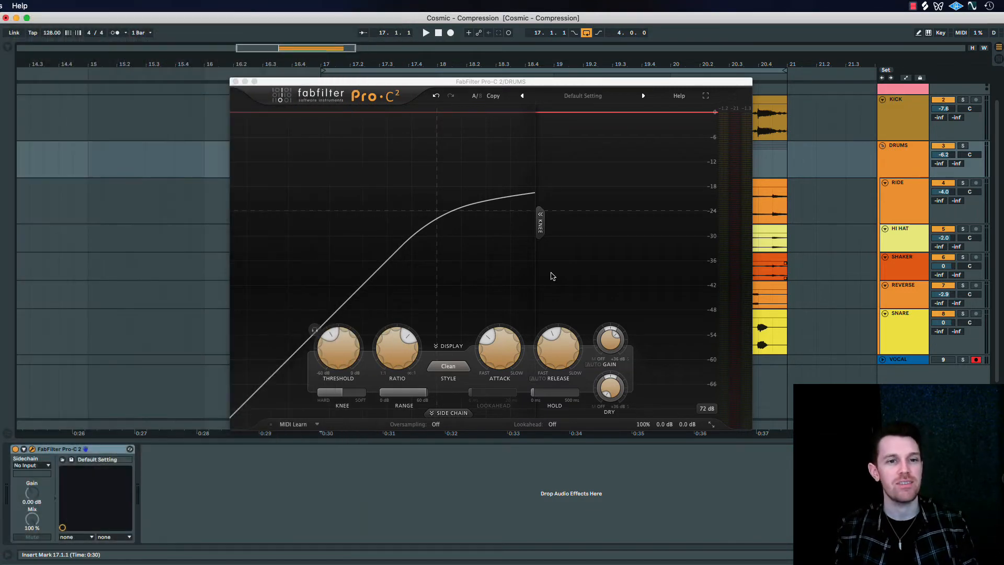
click(15, 449)
key(space)
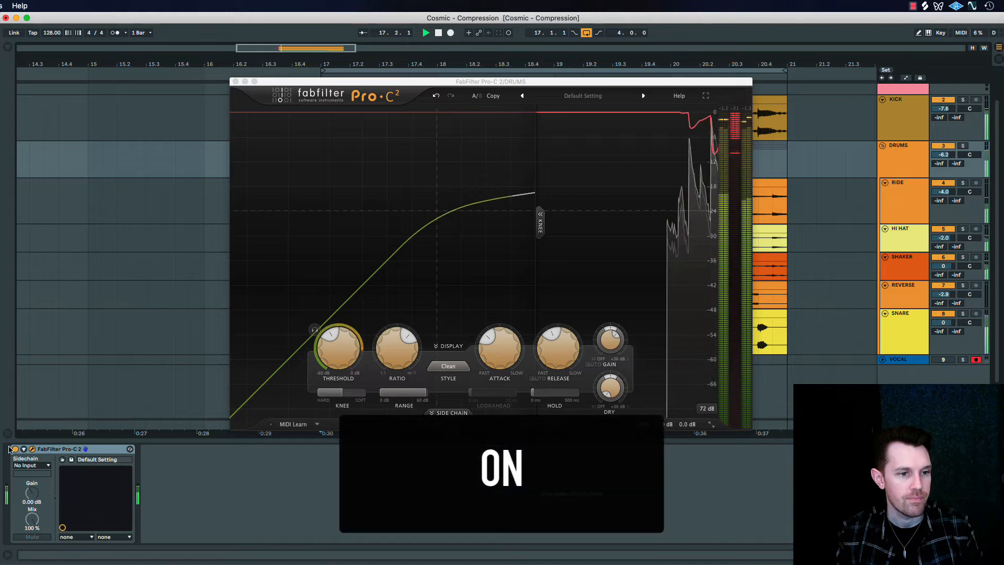
click(15, 449)
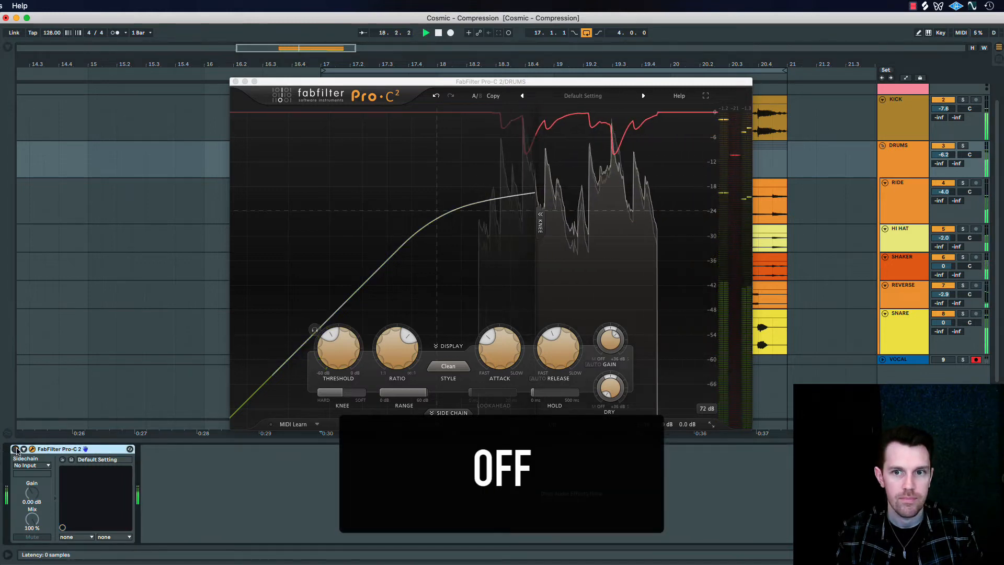
click(15, 448)
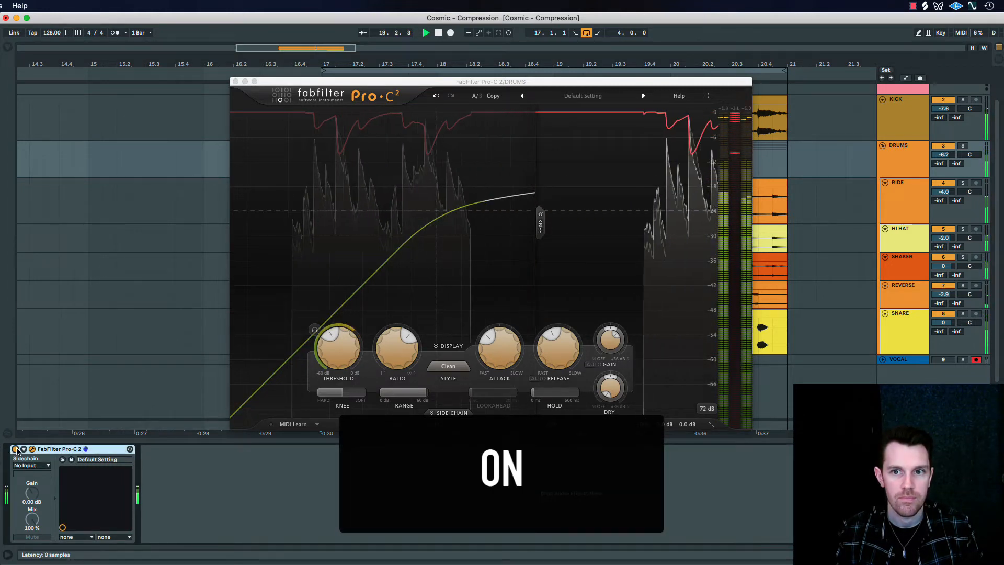
click(15, 448)
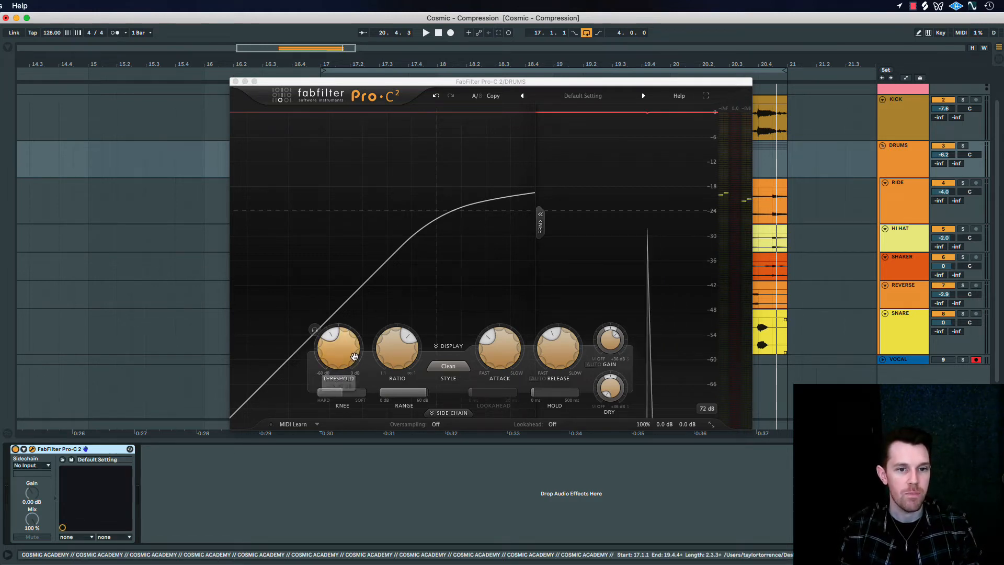
Lower the drum group compressor's threshold to about -34.9 dB, raise its ratio, and set the wet gain to 0 dB
drag(339, 380, 341, 392)
drag(396, 349, 433, 334)
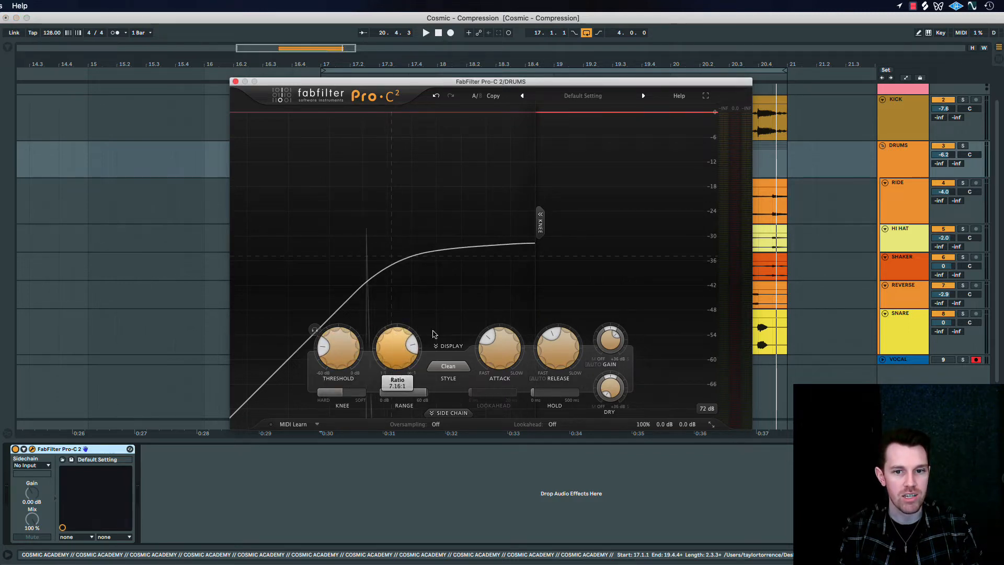
double_click(611, 341)
text(0)
key(Return)
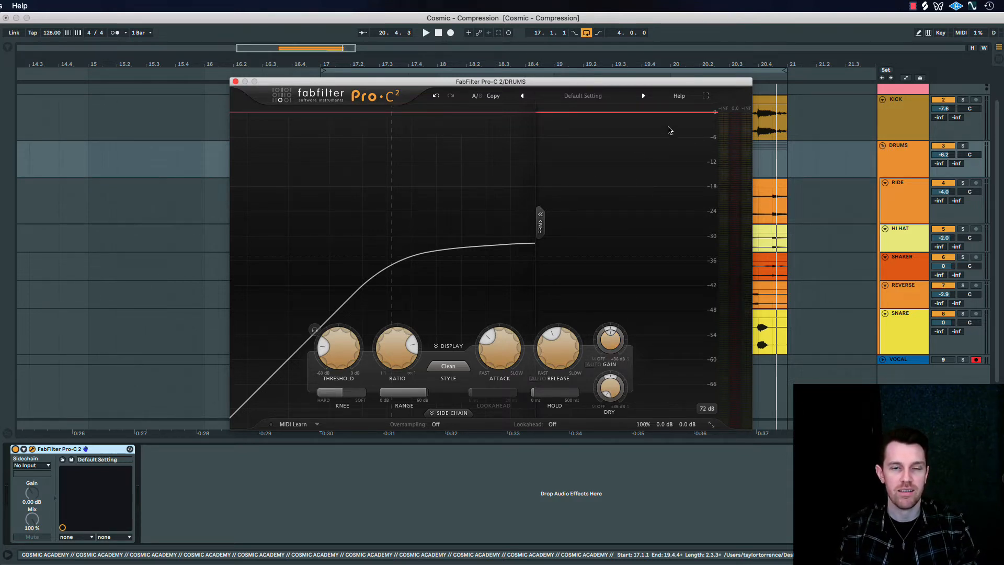
Play the over-compressed loop with the kick, then solo the DRUMS group and play it on its own
mouse_move(349, 346)
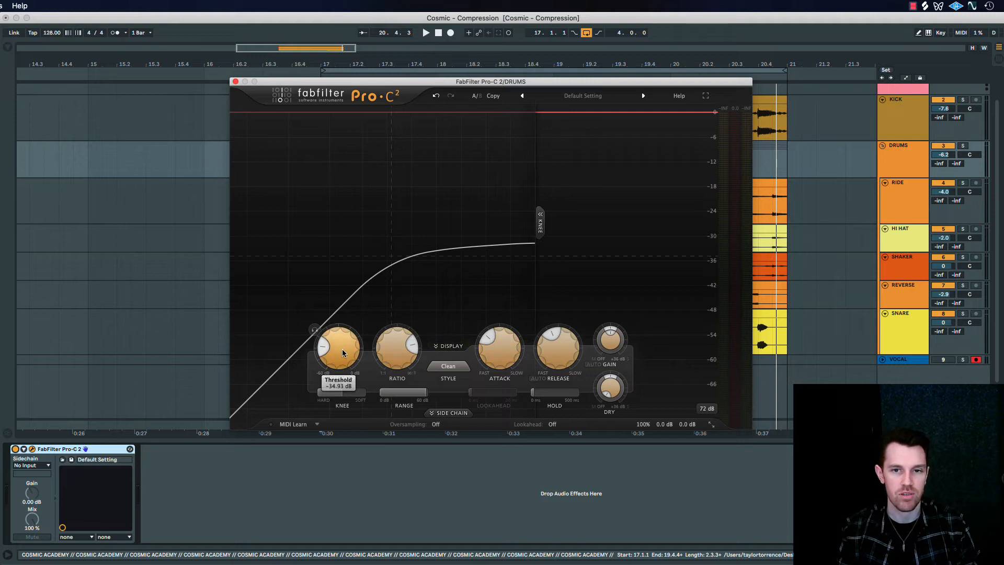
key(space)
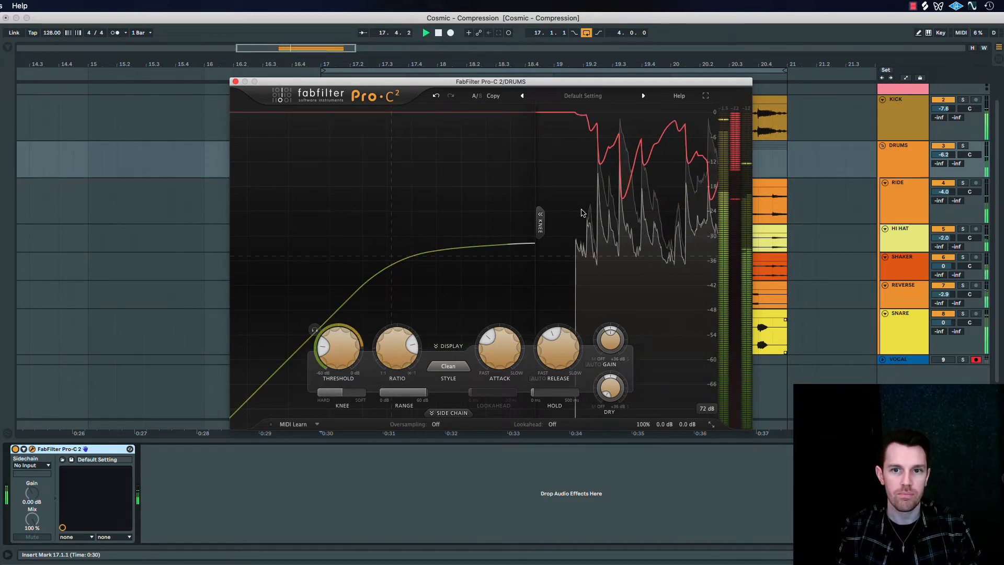
key(space)
click(962, 146)
key(space)
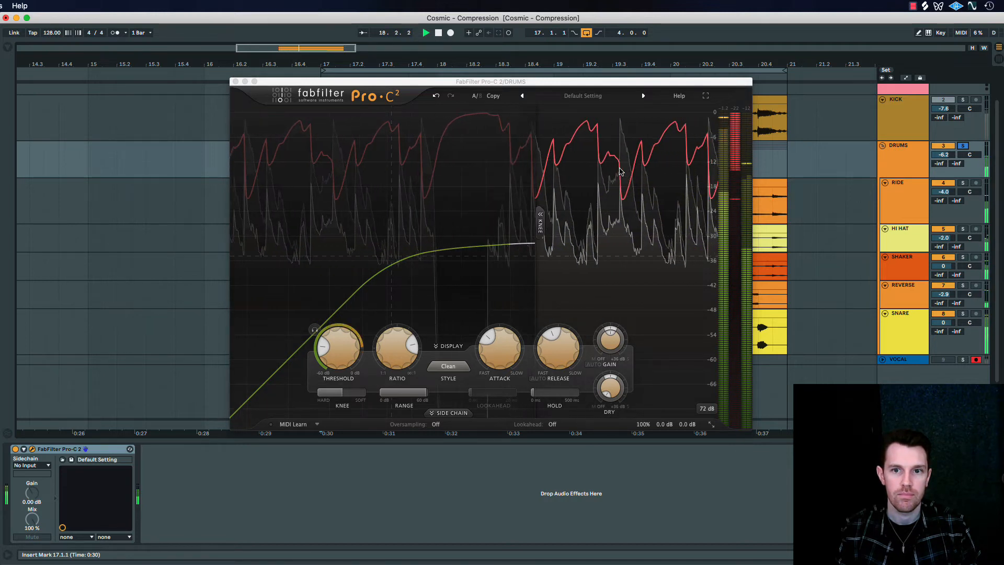
key(space)
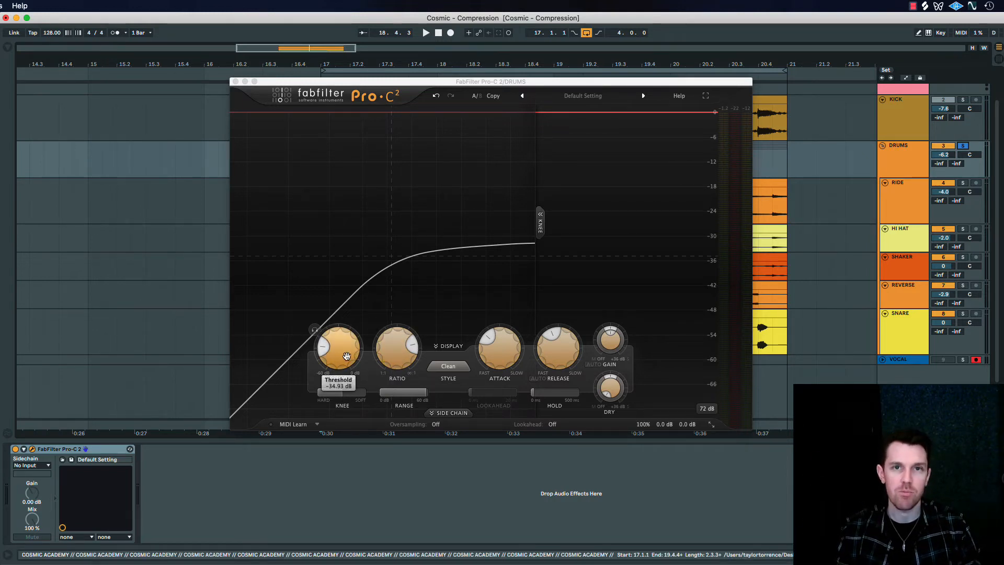
With the drum group playing, raise the threshold to about -23.9 dB and reduce the ratio to a moderate setting
key(space)
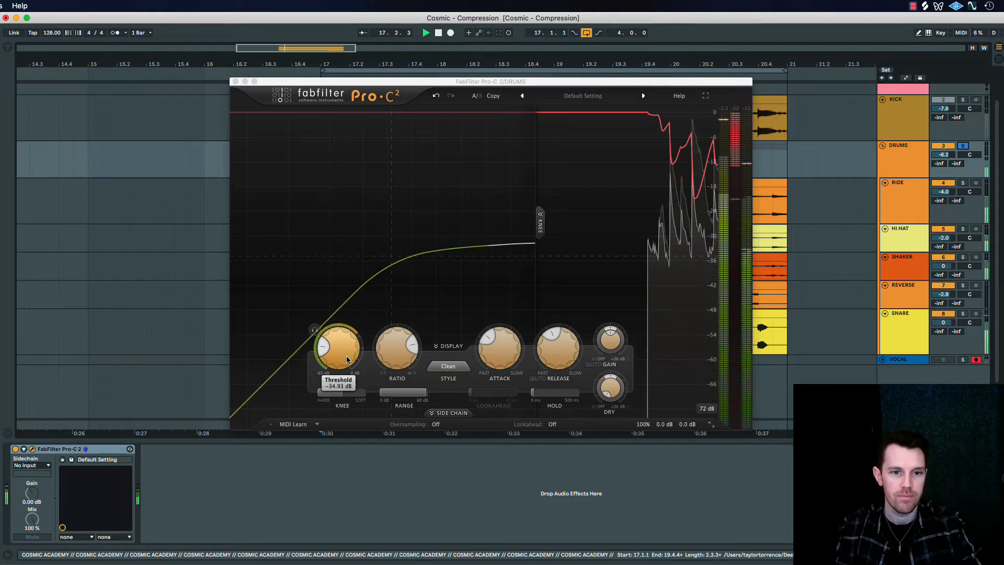
drag(346, 356, 355, 300)
drag(390, 340, 384, 394)
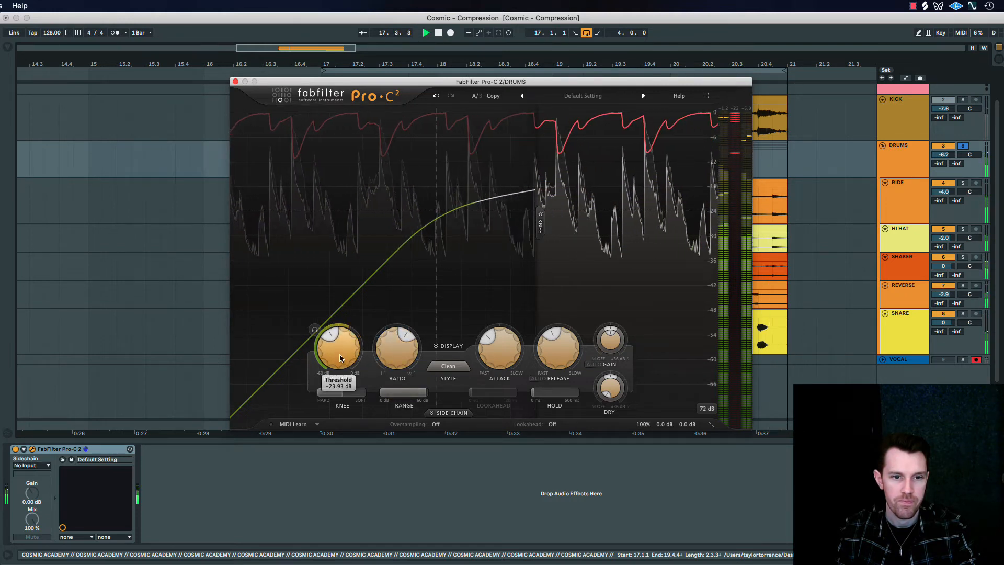
drag(390, 348, 391, 343)
key(space)
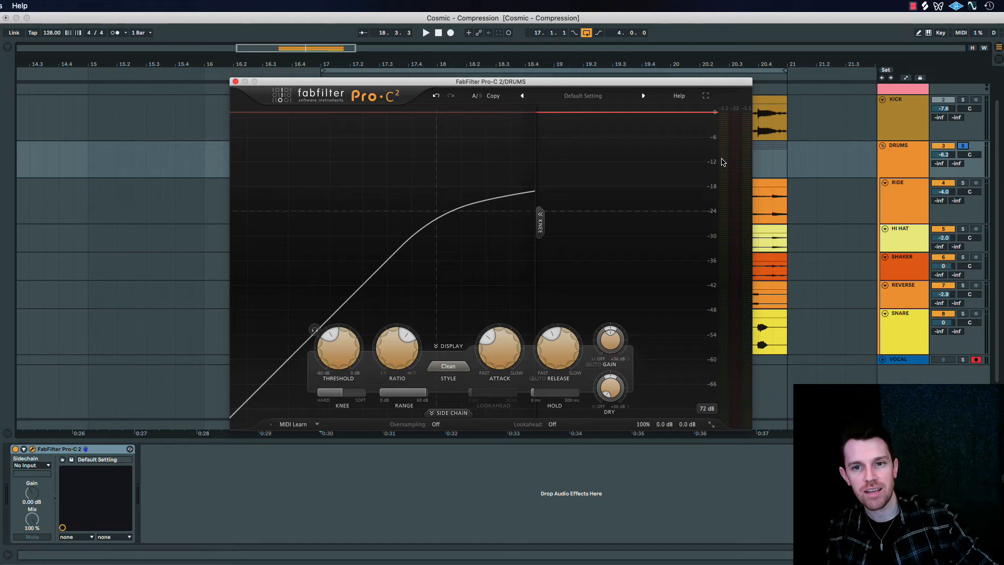
With the drums playing, raise the compressor's wet gain to about +4.8 dB to make up for the lost level
mouse_move(611, 340)
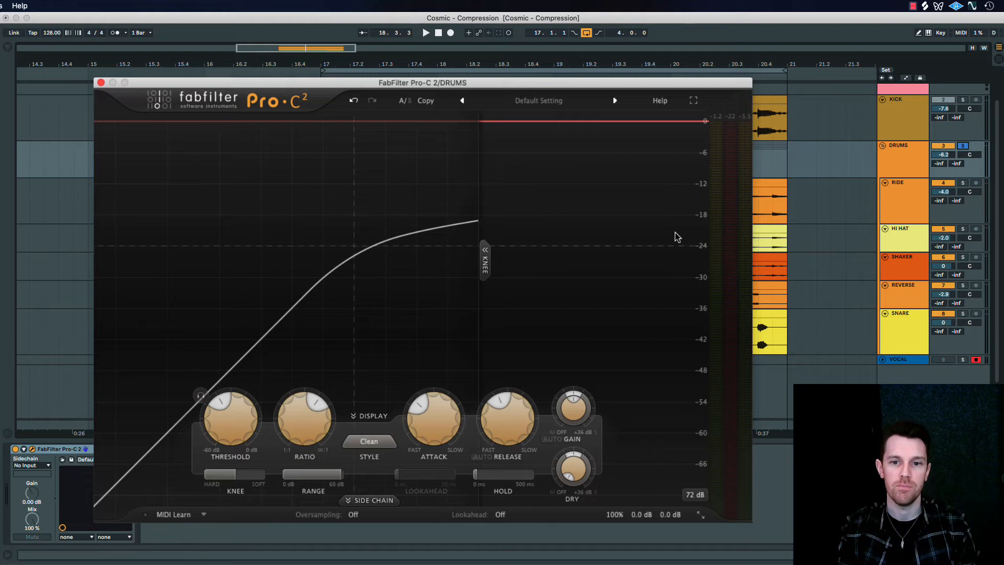
key(space)
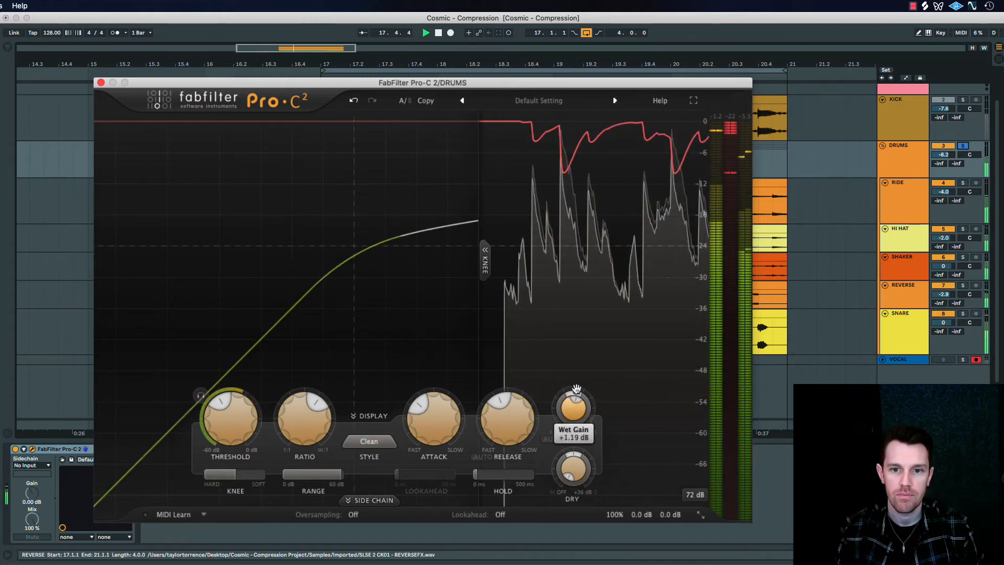
drag(575, 389, 587, 329)
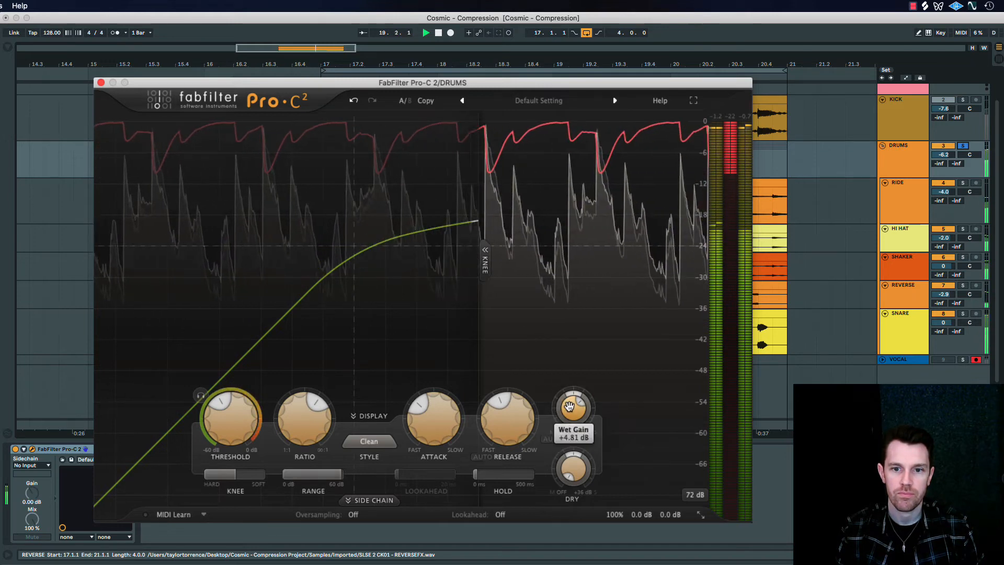
key(space)
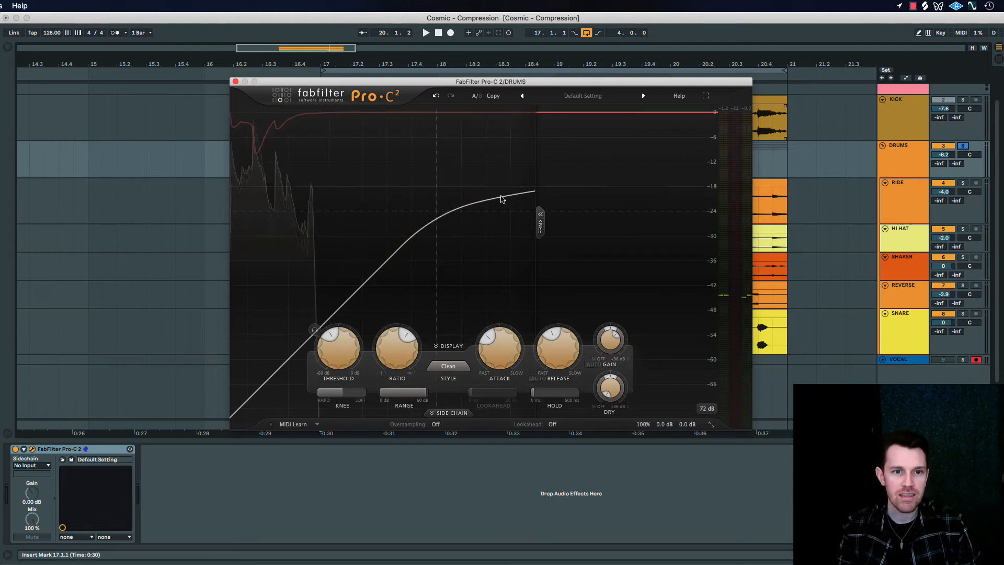
Play the soloed drum group and switch its compressor on and off to compare the glued and uncompressed sound
mouse_move(611, 340)
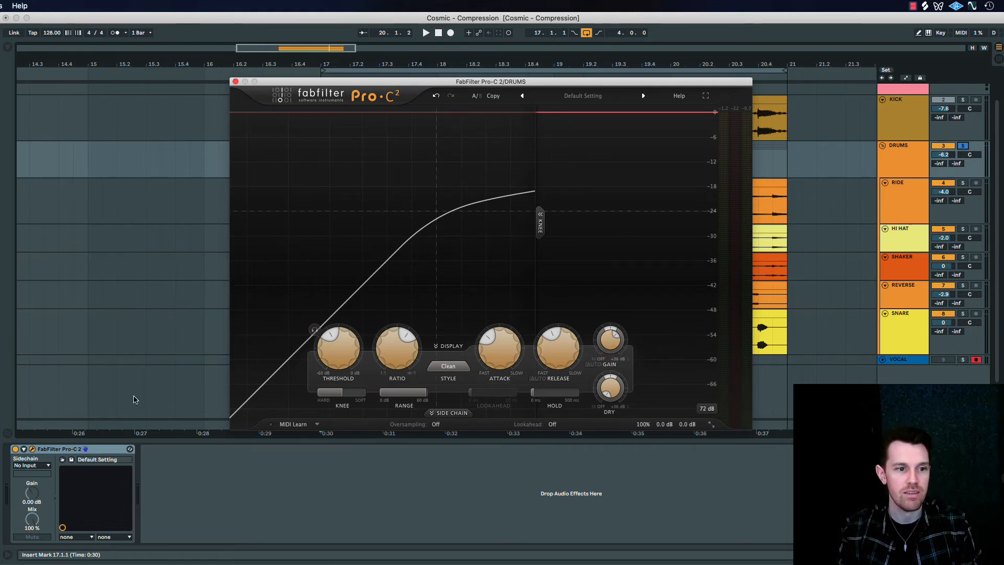
click(15, 449)
key(space)
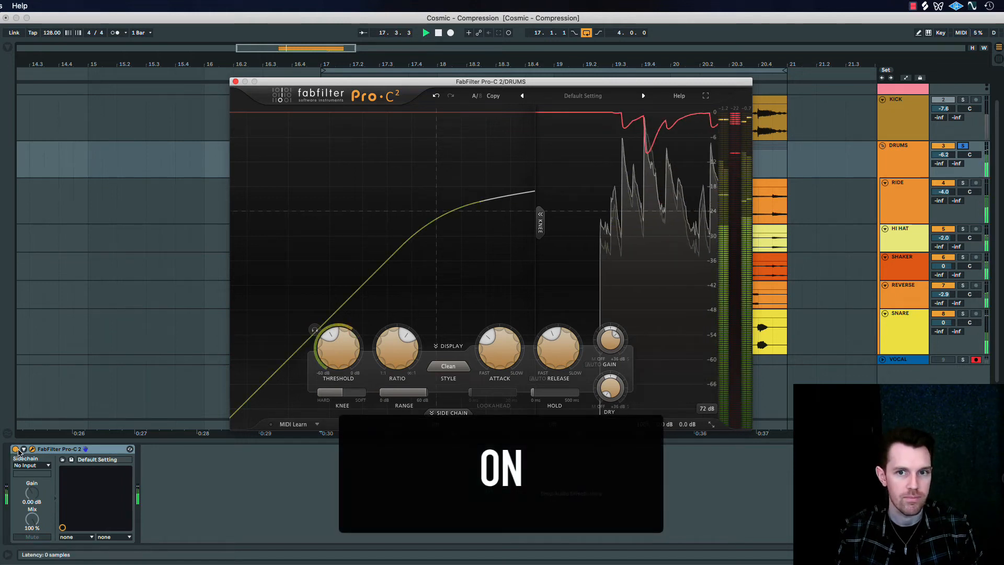
click(15, 449)
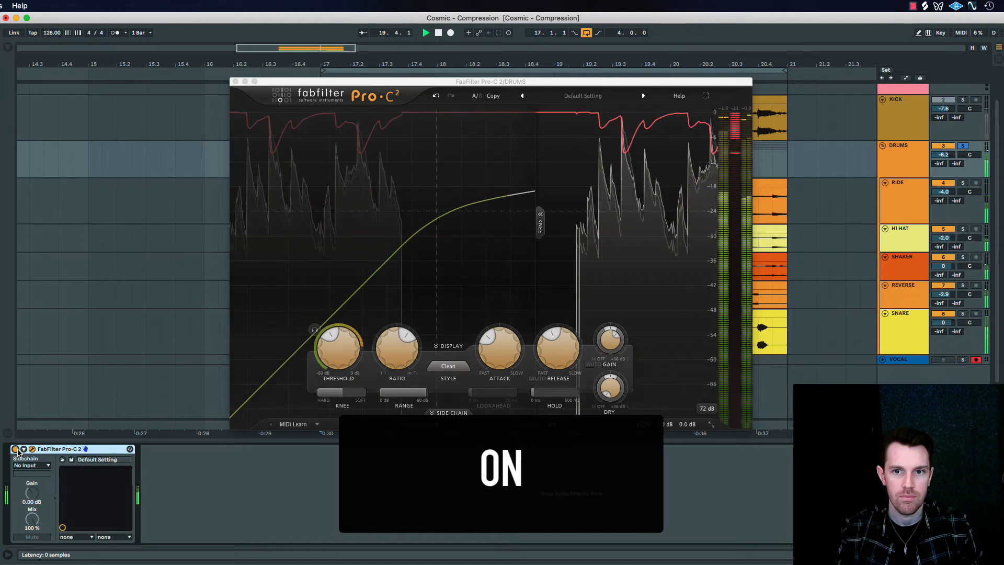
click(15, 449)
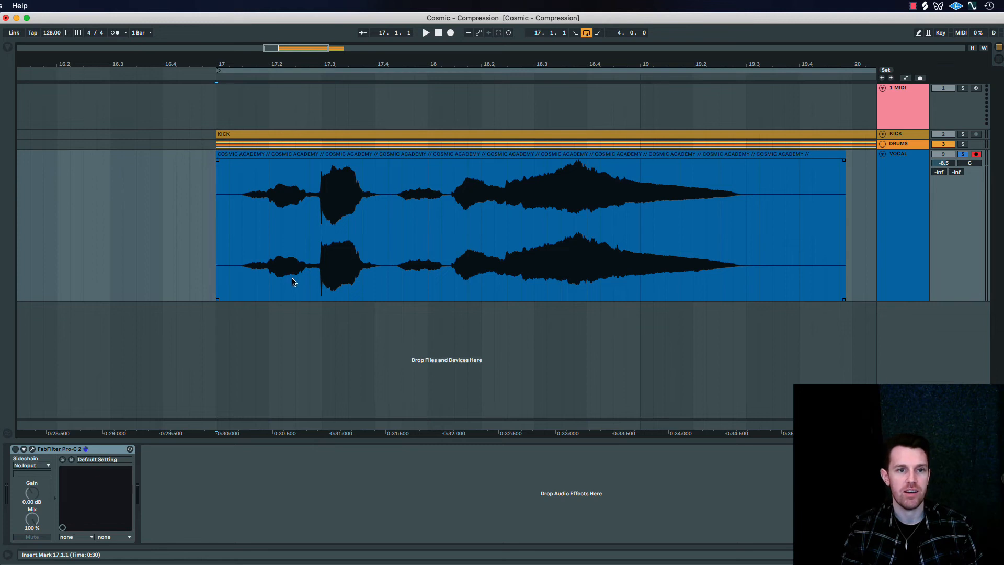
Play the vocal clip and mark its quiet passages, finishing with the passage from 17.4.2 to 18.1.2 selected
key(space)
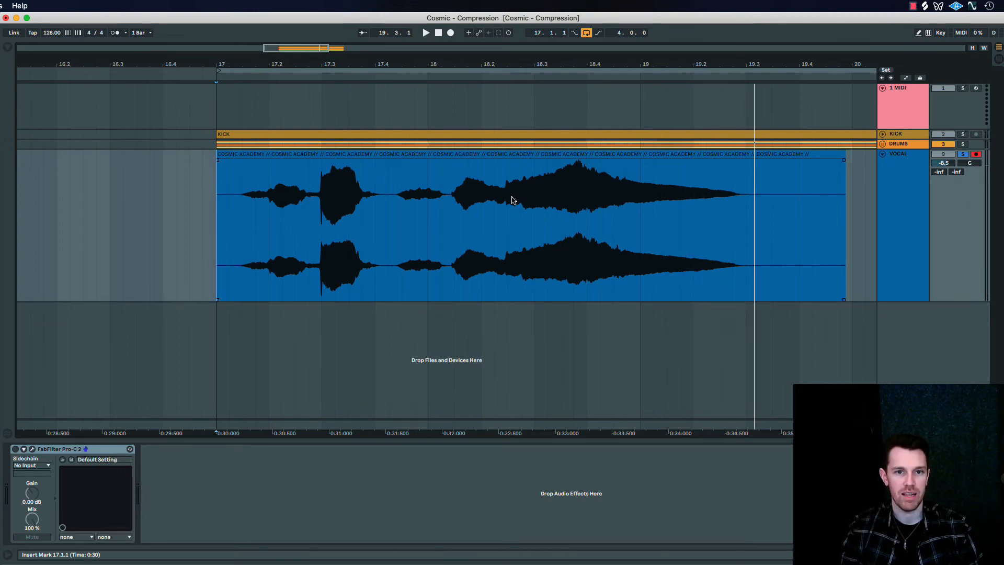
drag(443, 232, 402, 242)
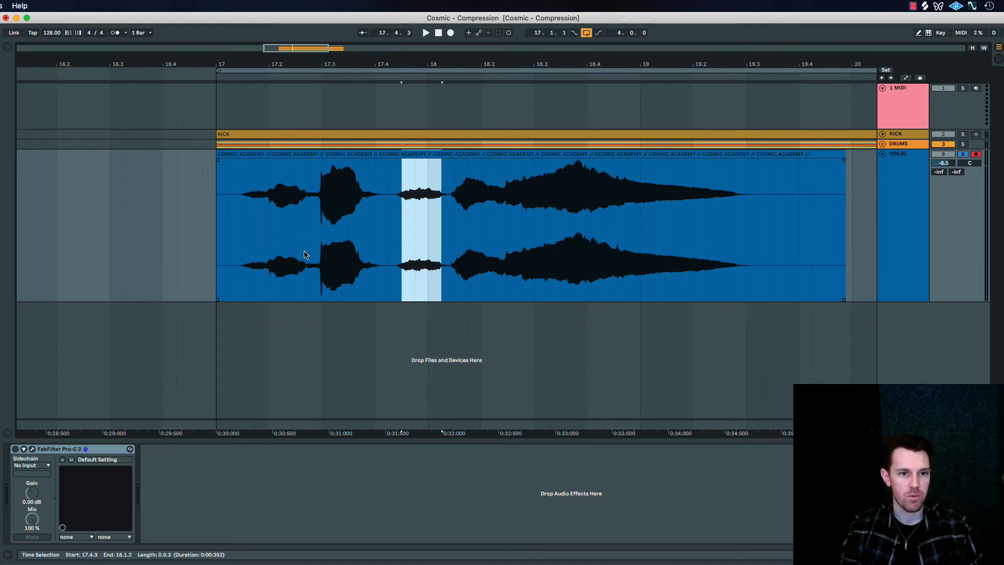
drag(308, 255, 232, 257)
click(401, 256)
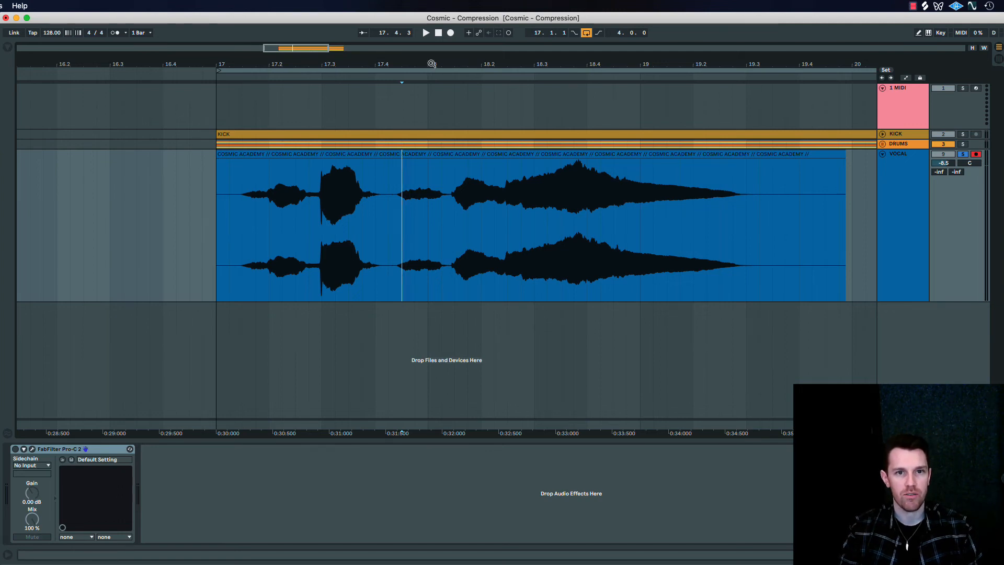
scroll(454, 284, up, 4)
drag(462, 288, 343, 291)
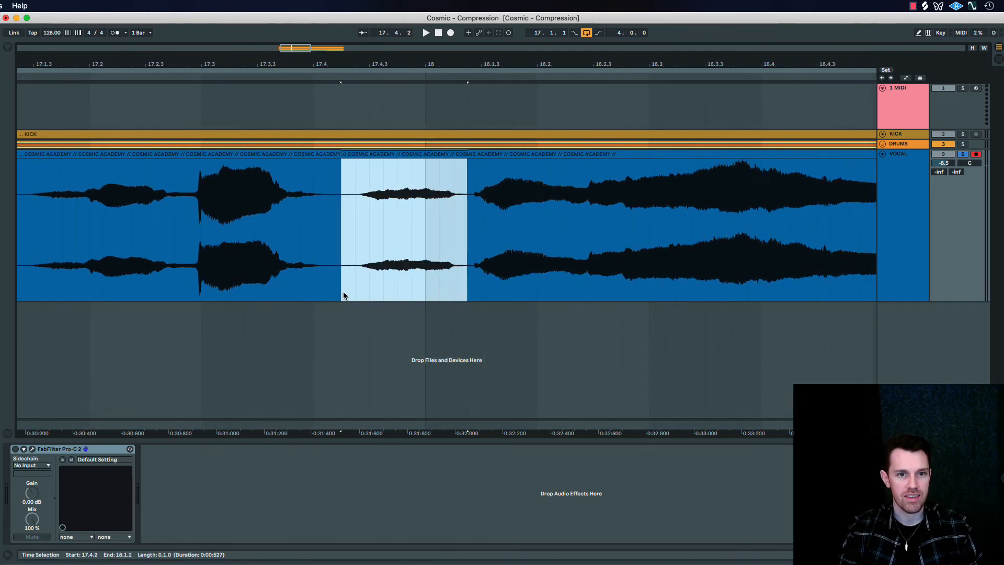
Split the quiet vocal passage from 17.4.2 to 18.1.2 into its own clip and raise that clip's gain to 9.50 dB
double_click(409, 153)
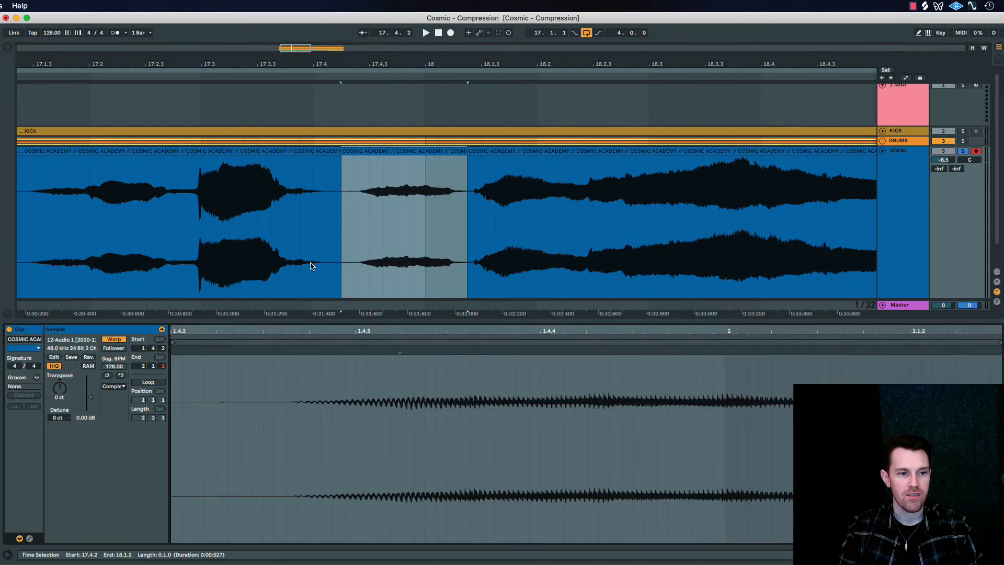
drag(93, 401, 91, 394)
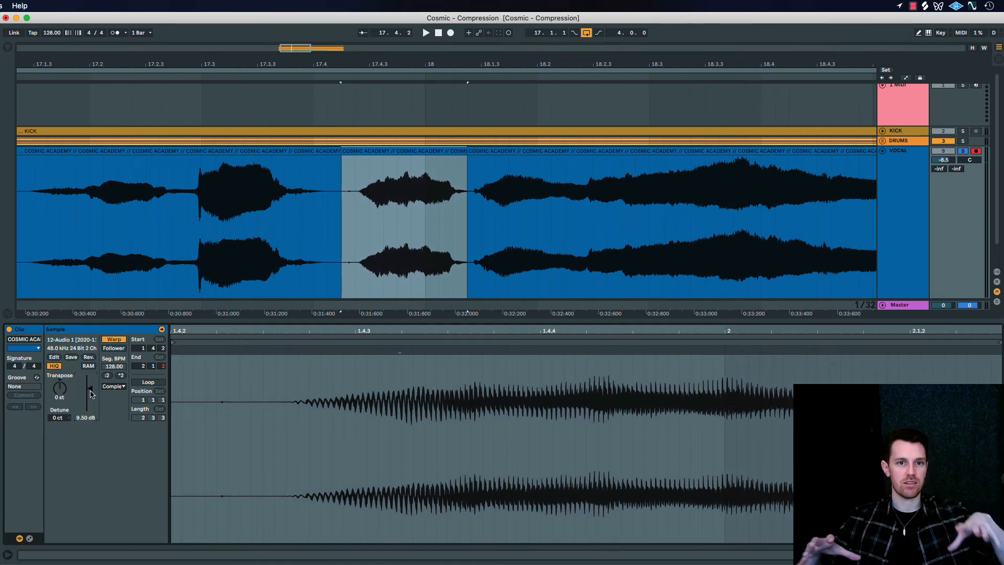
click(300, 287)
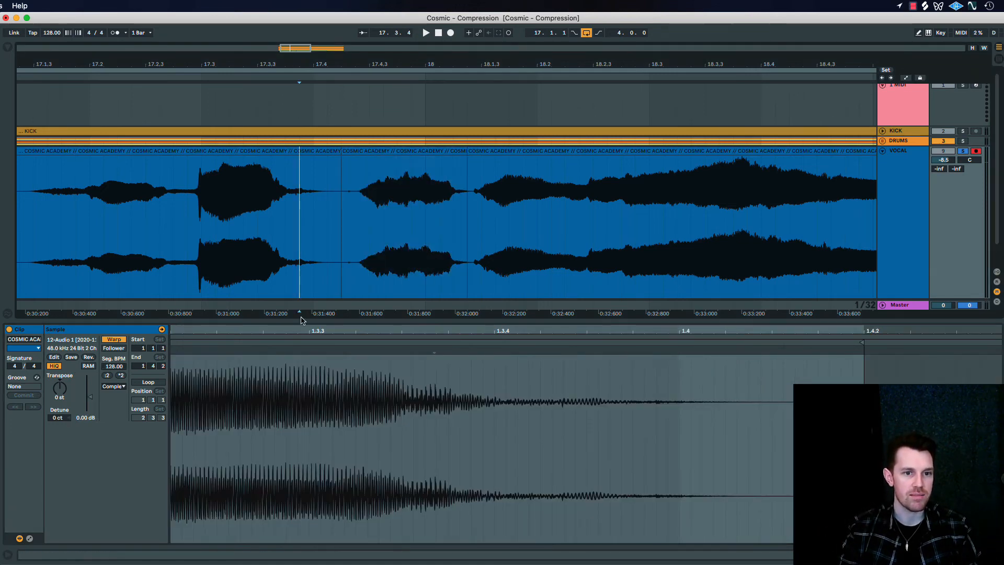
key(super+alt+l)
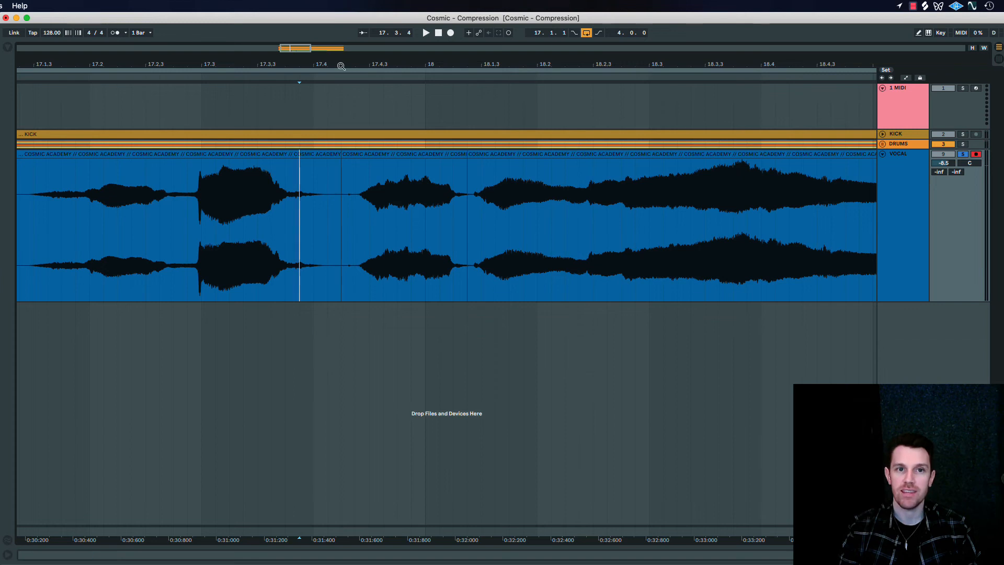
Undo the gain change and the splits so the vocal is a single clip again
drag(341, 64, 340, 35)
key(super+z)
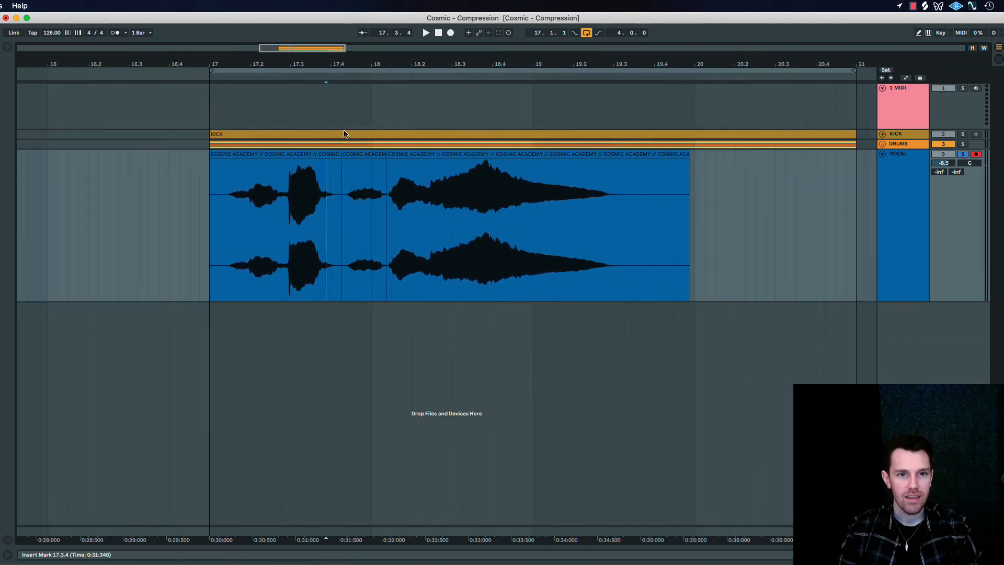
key(super+z)
click(369, 344)
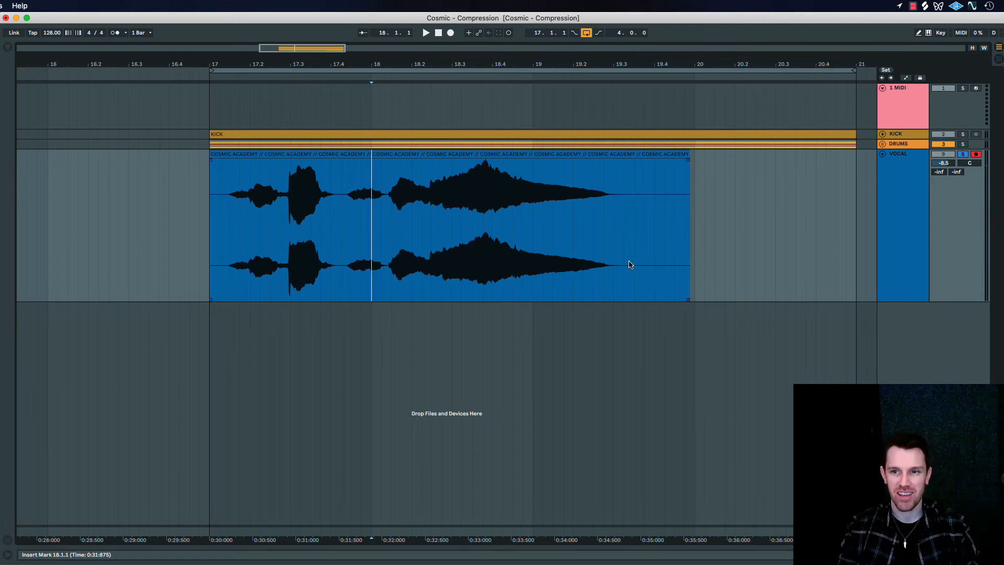
Switch on the vocal track's Pro-C 2 compressor and open its plug-in window
double_click(899, 231)
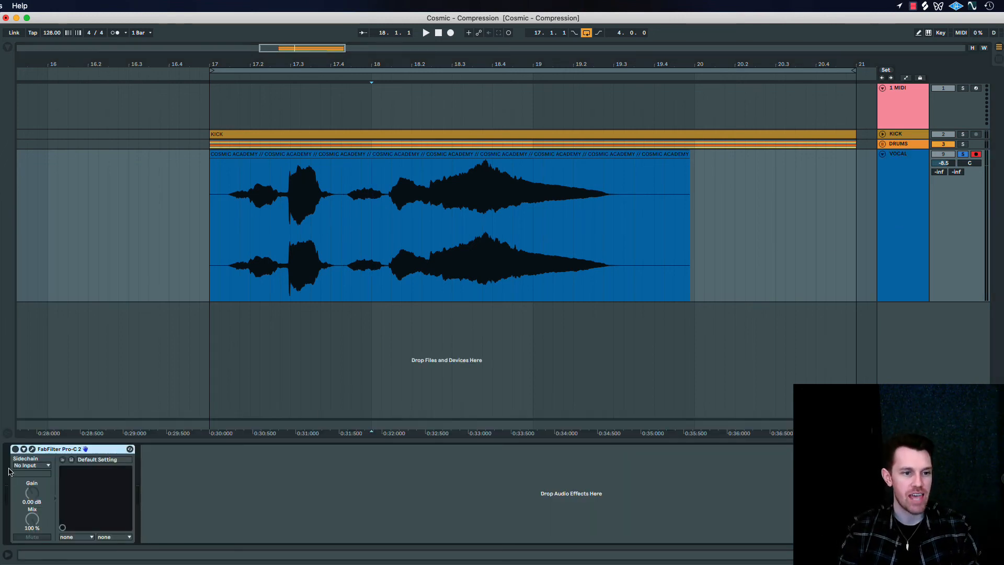
click(28, 449)
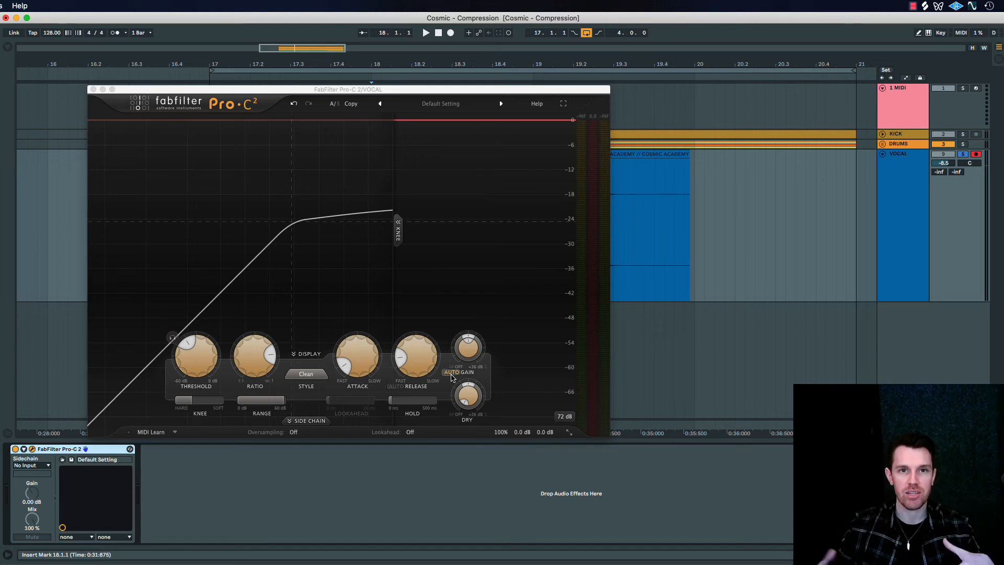
mouse_move(474, 357)
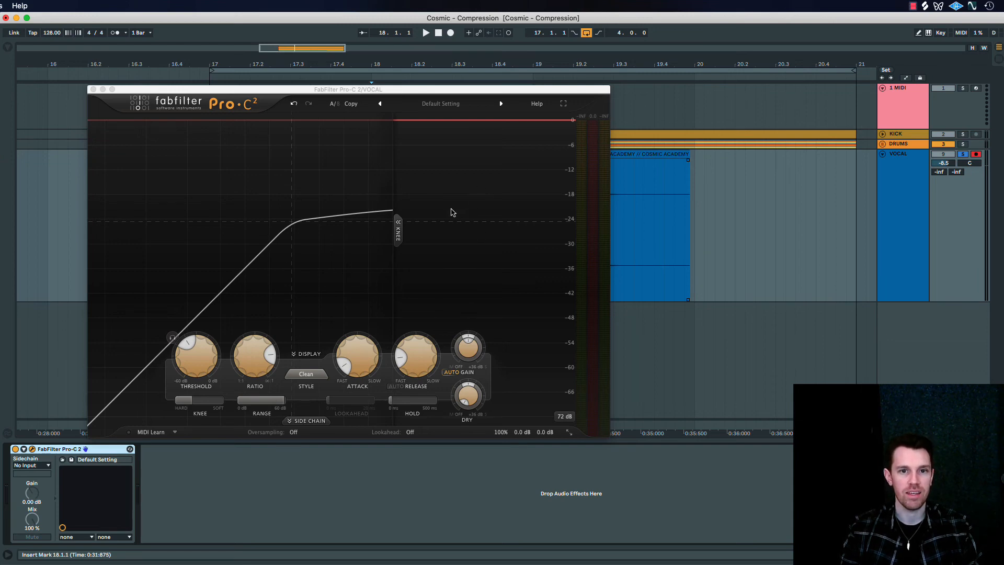
drag(438, 92, 544, 267)
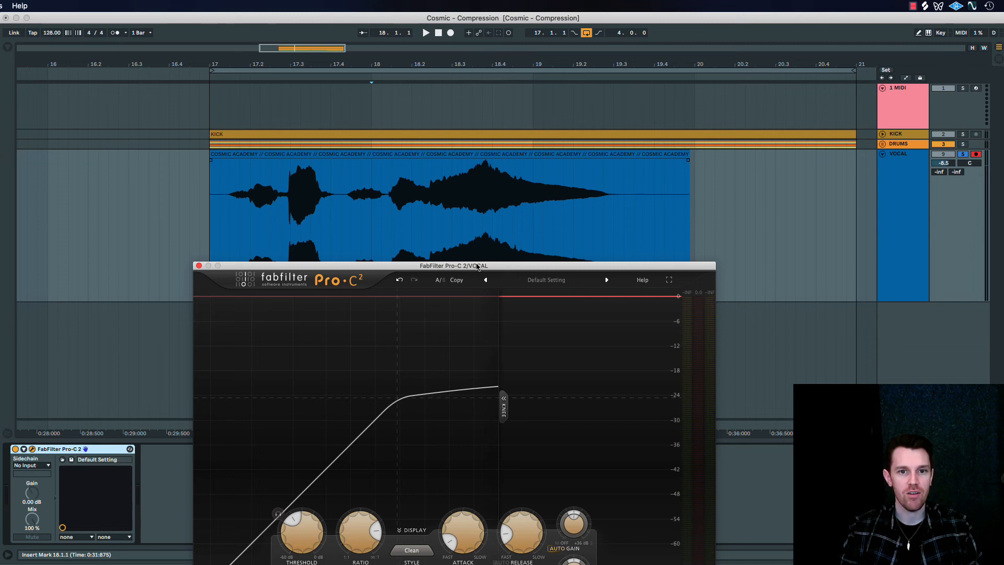
drag(477, 266, 414, 110)
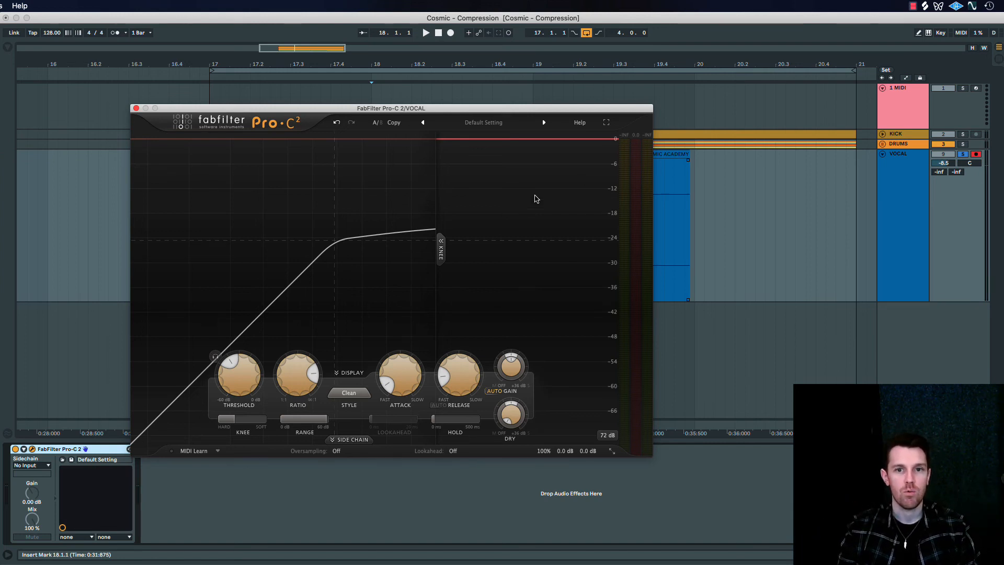
Play the vocal from 17.1.1 through the compressor and examine the gain reduction on its quiet and loud passages
key(space)
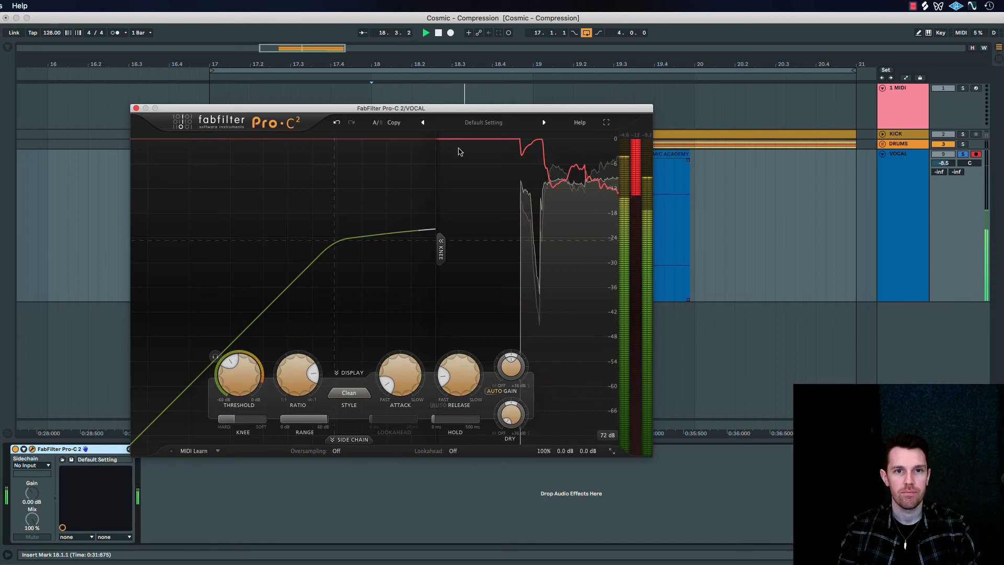
drag(407, 109, 606, 128)
click(215, 202)
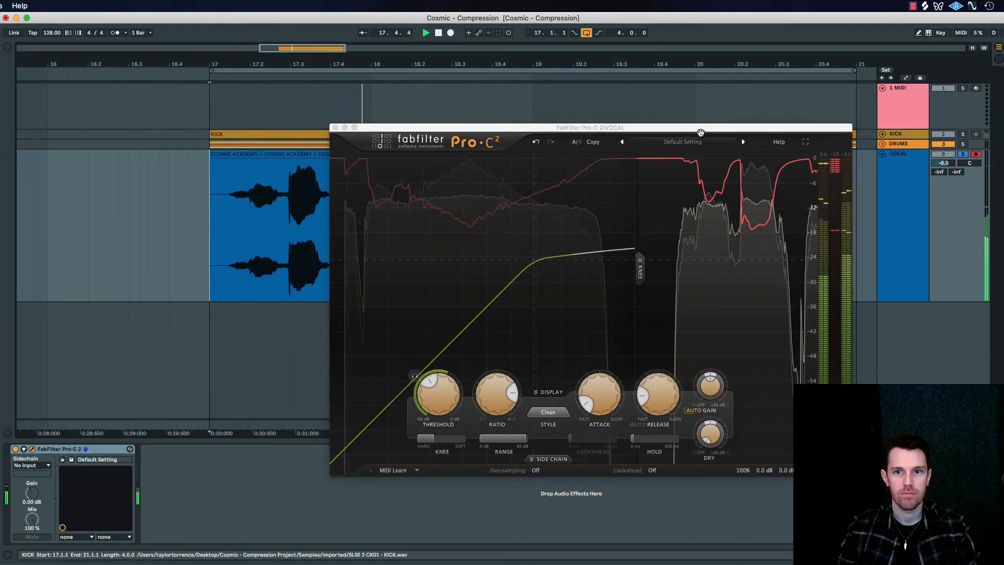
drag(701, 132, 595, 128)
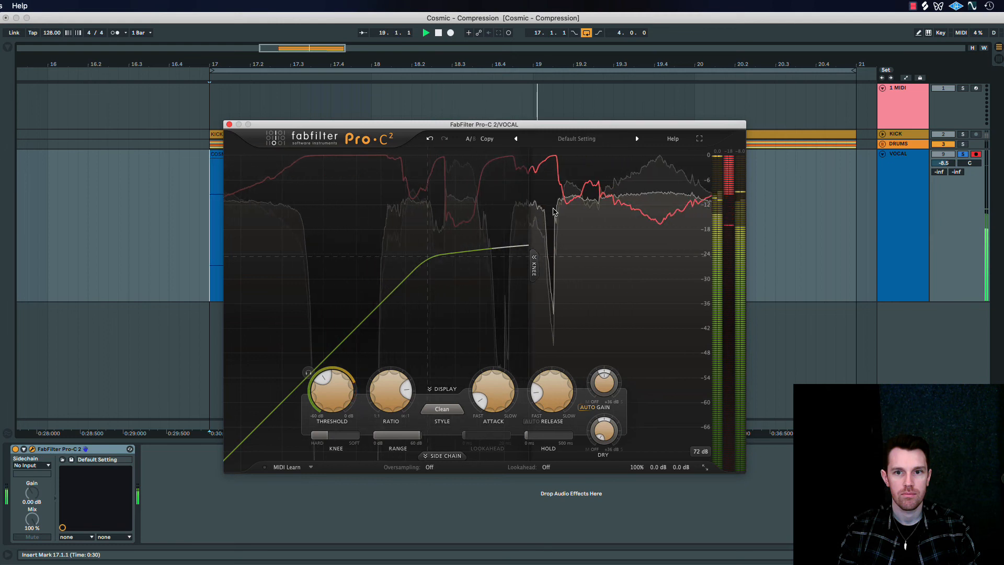
key(space)
key(space)
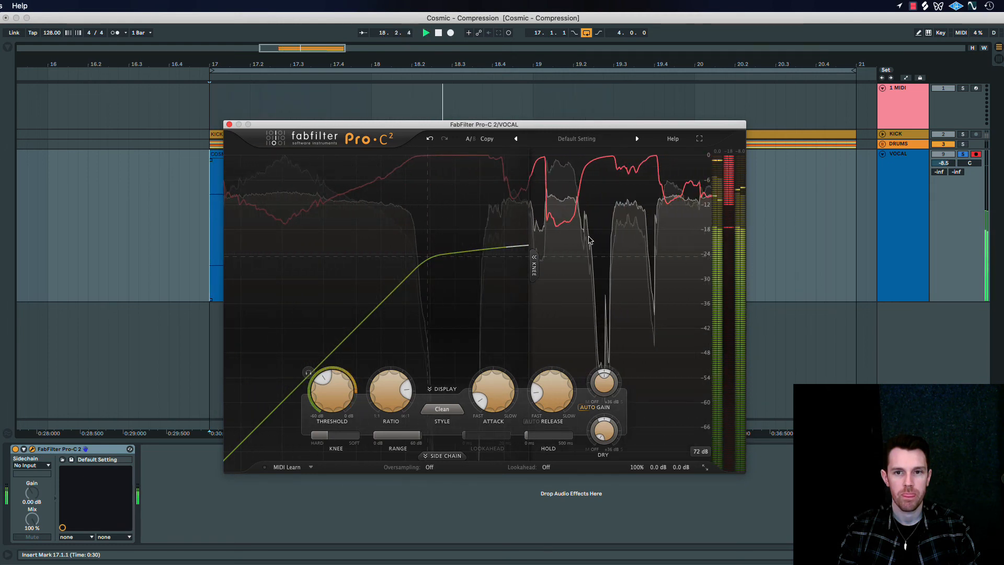
key(space)
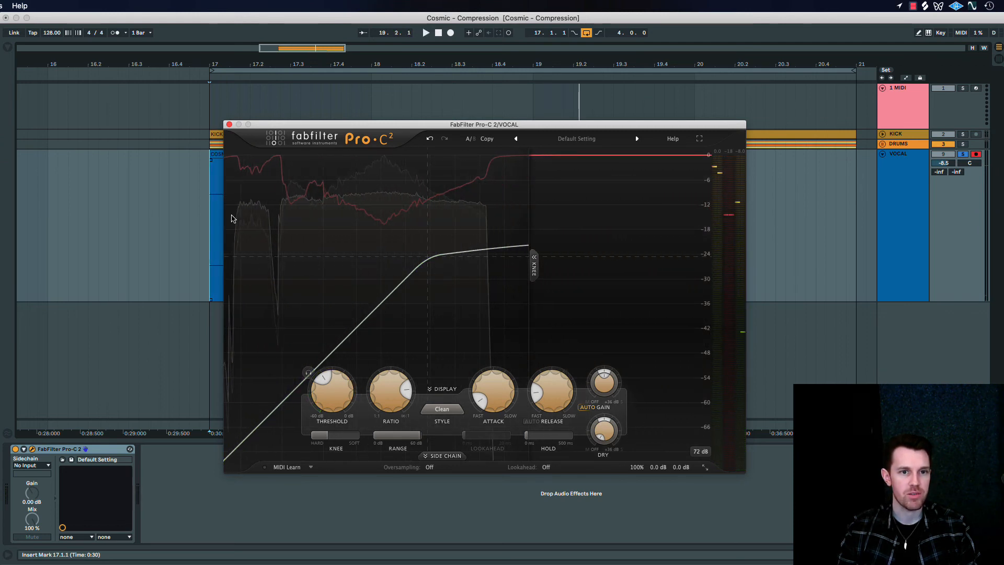
Play the long loud vocal passage from 18.2.3 and examine how the compressor reduces its peak
drag(489, 123, 468, 251)
click(431, 180)
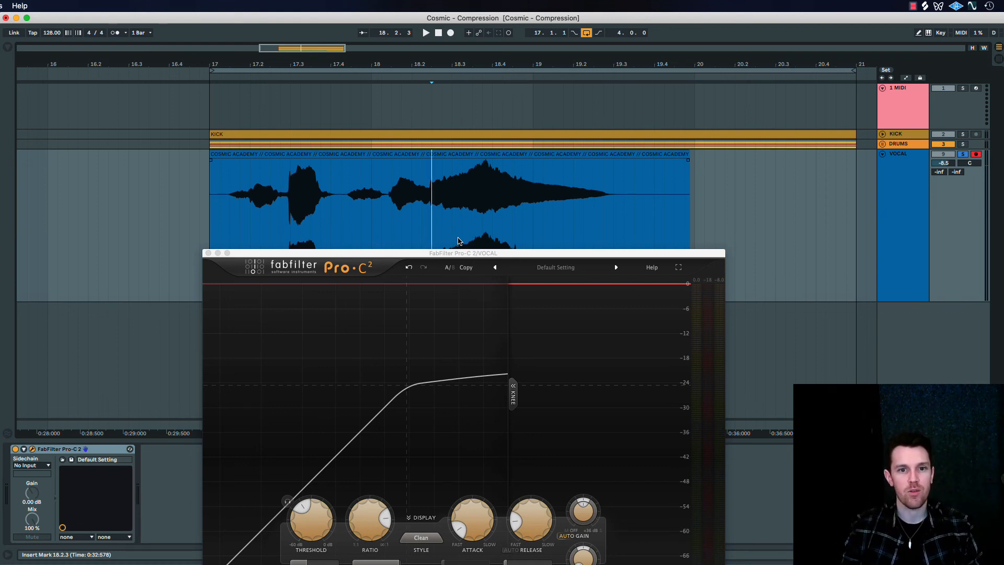
drag(458, 254, 219, 89)
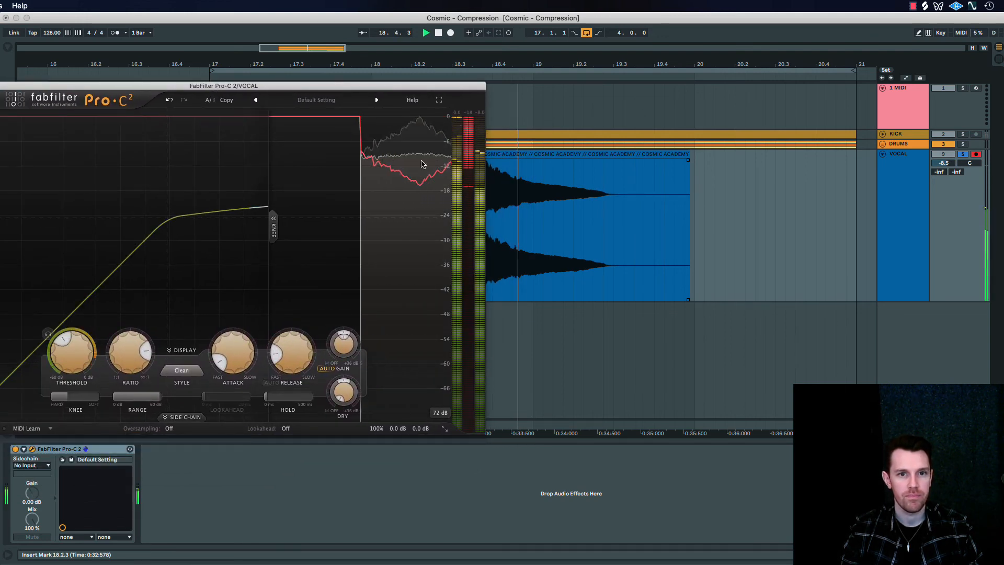
key(space)
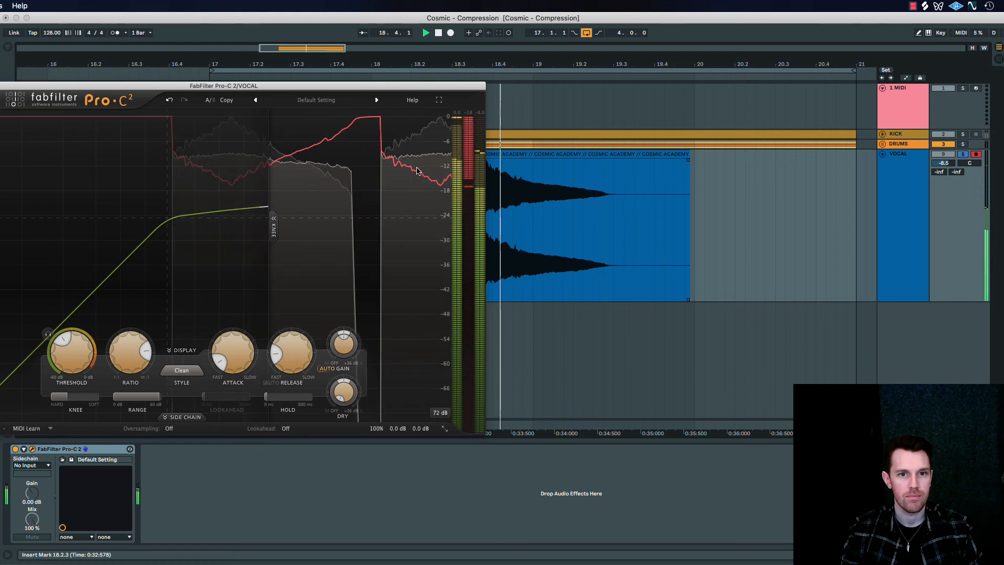
key(space)
Play the vocal from 17.1.1 and toggle its compressor to compare the compressed and uncompressed sound
drag(412, 85, 522, 230)
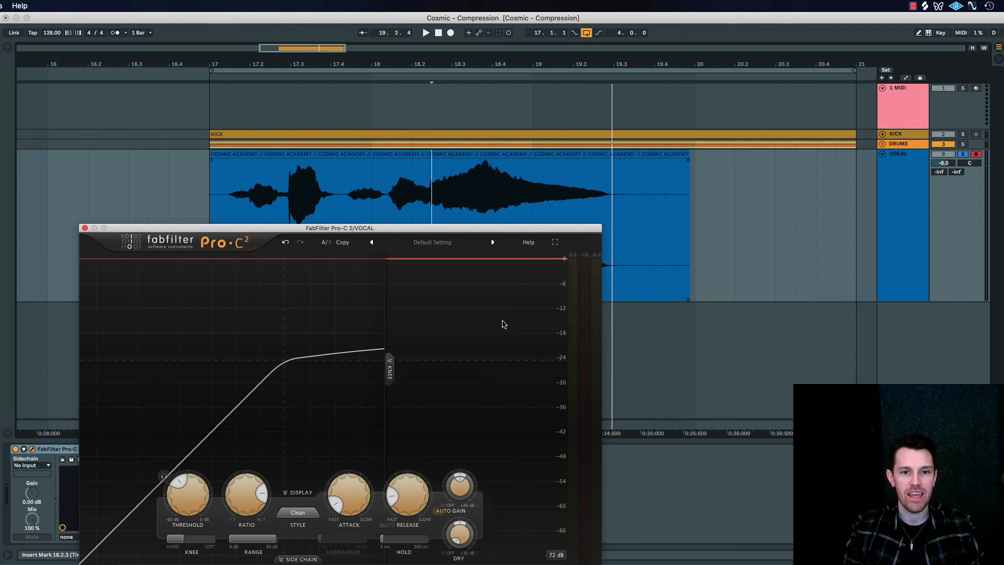
drag(447, 233, 828, 187)
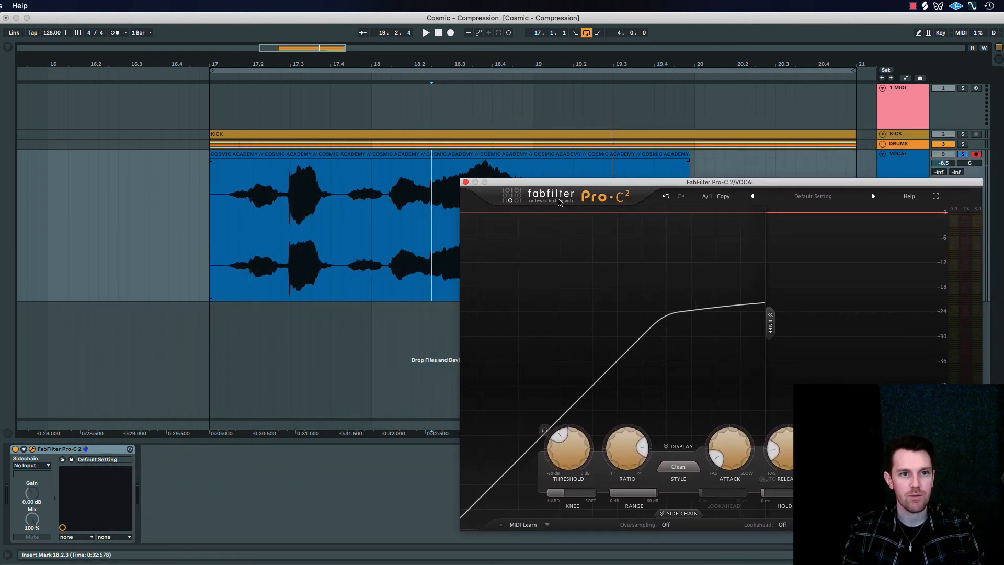
click(208, 222)
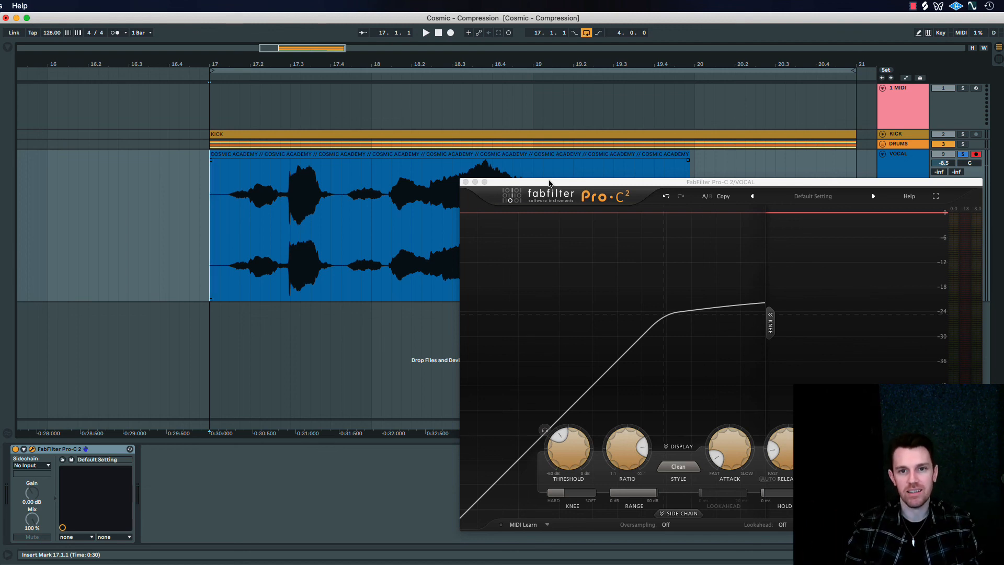
drag(549, 184, 526, 133)
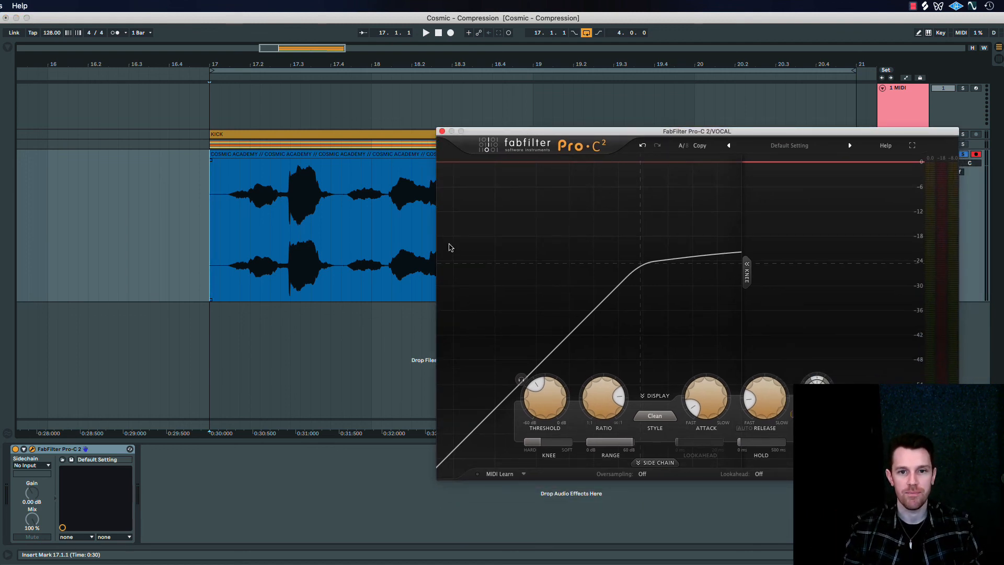
key(space)
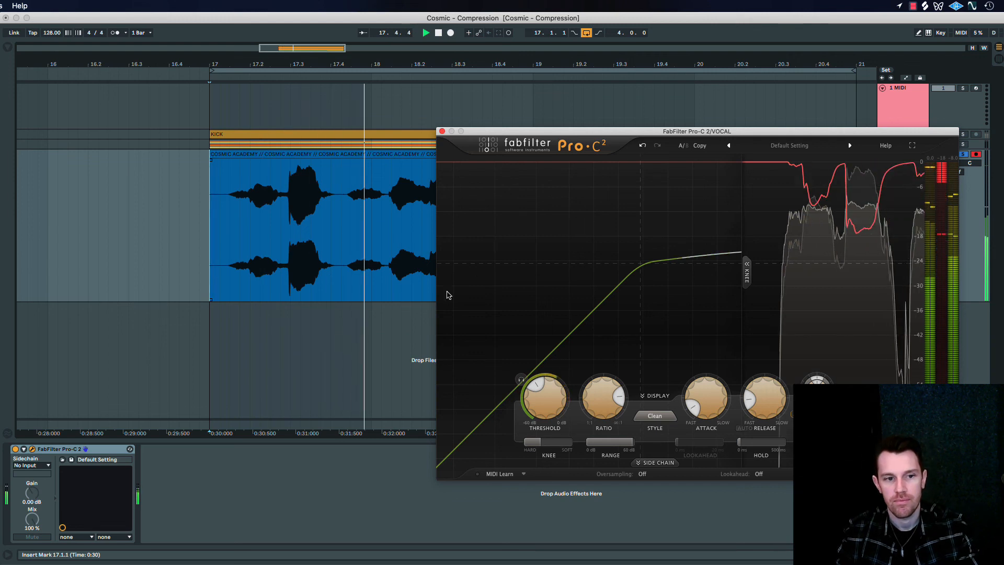
click(15, 450)
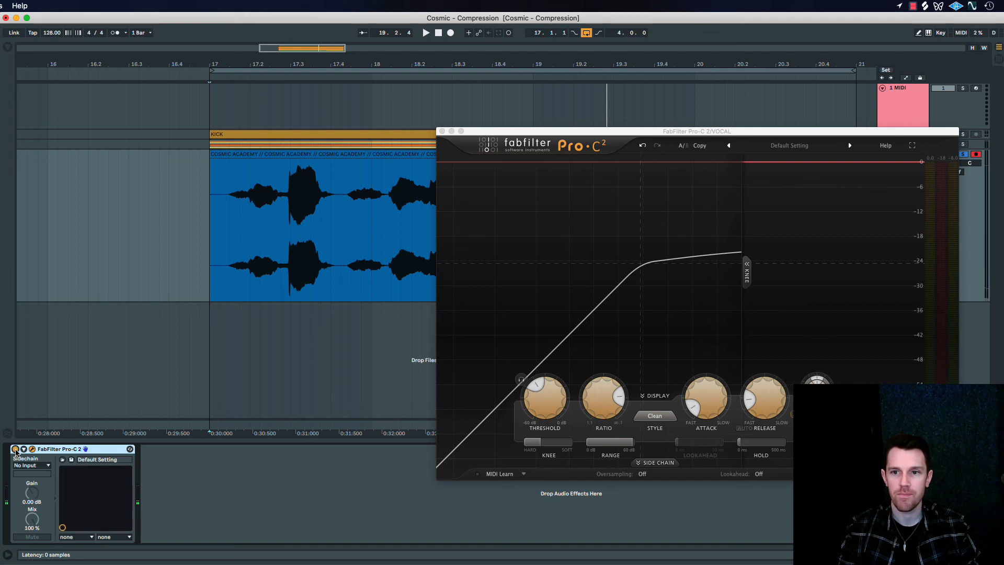
key(space)
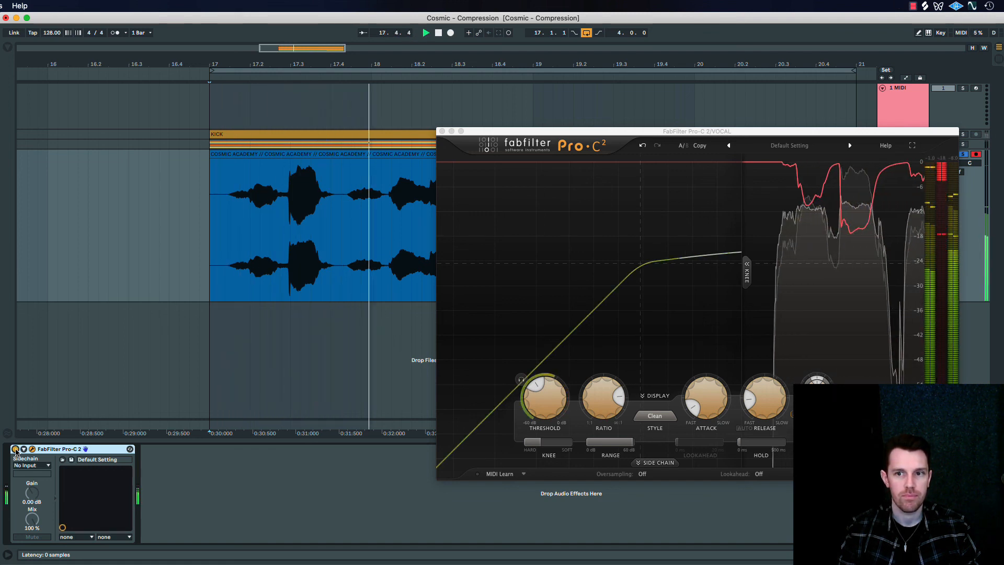